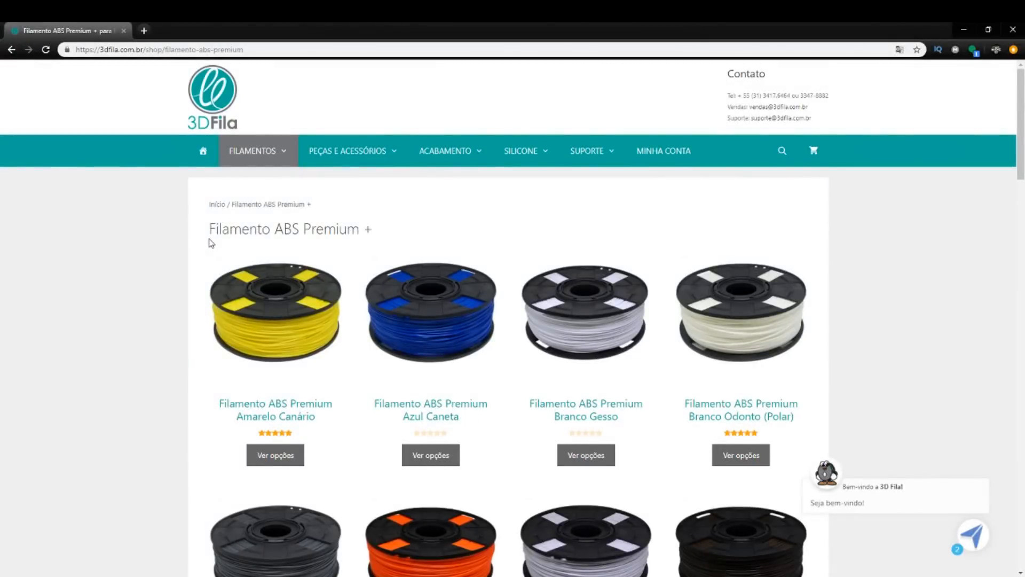
drag(208, 229, 379, 231)
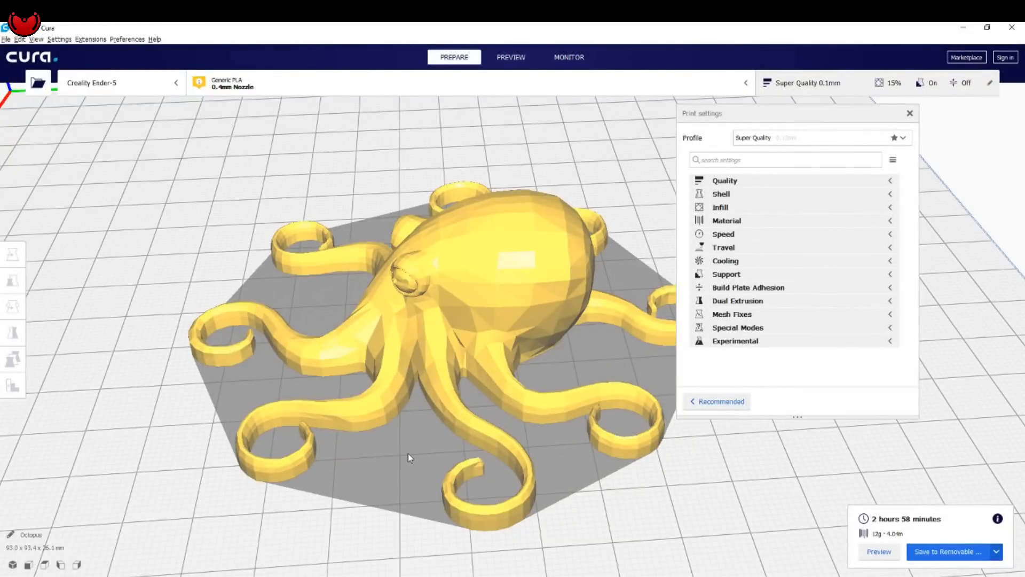
- In Cura, check the installed version in the program's About information and close it
right_drag(309, 435, 541, 465)
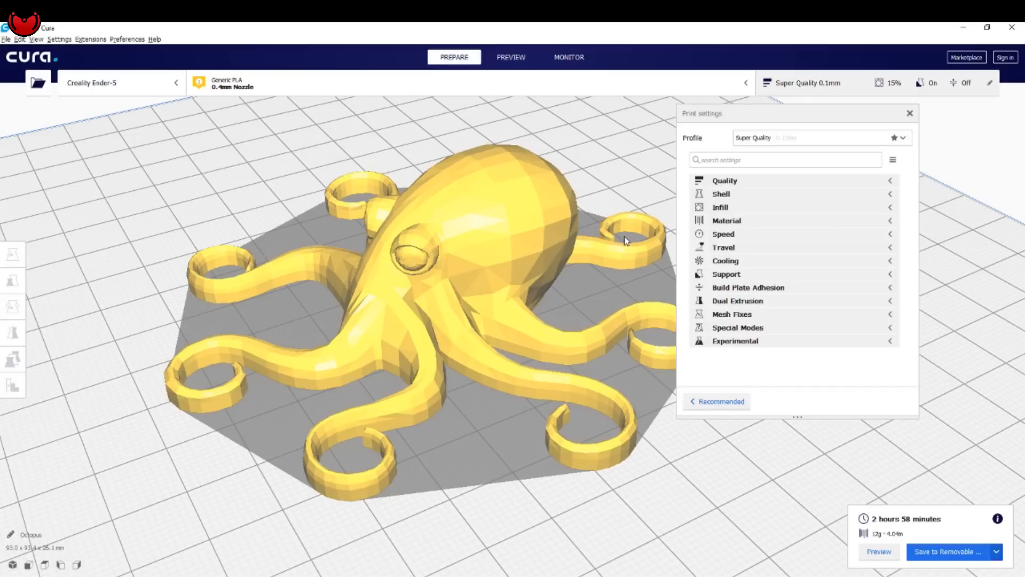
click(155, 39)
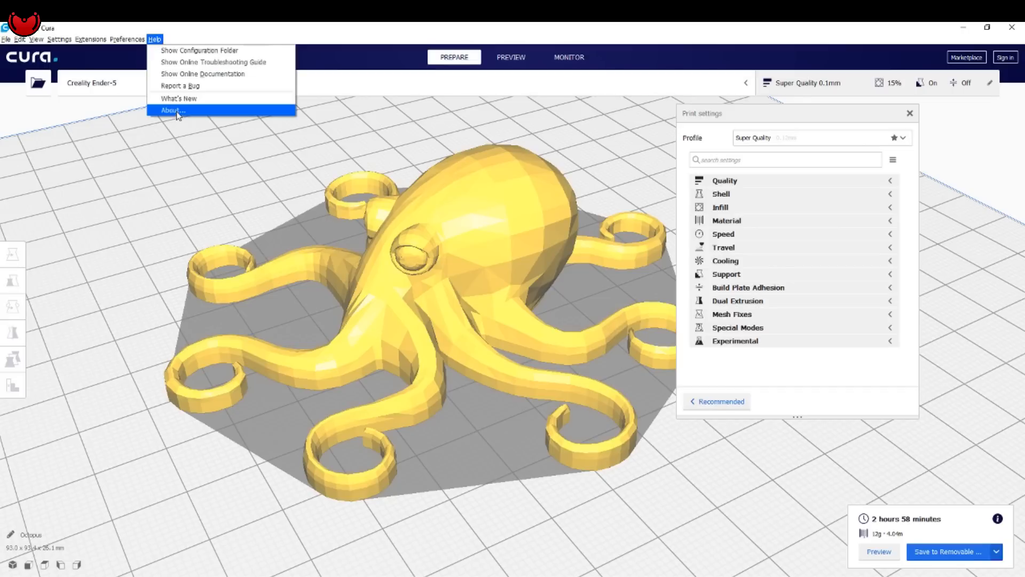
click(176, 110)
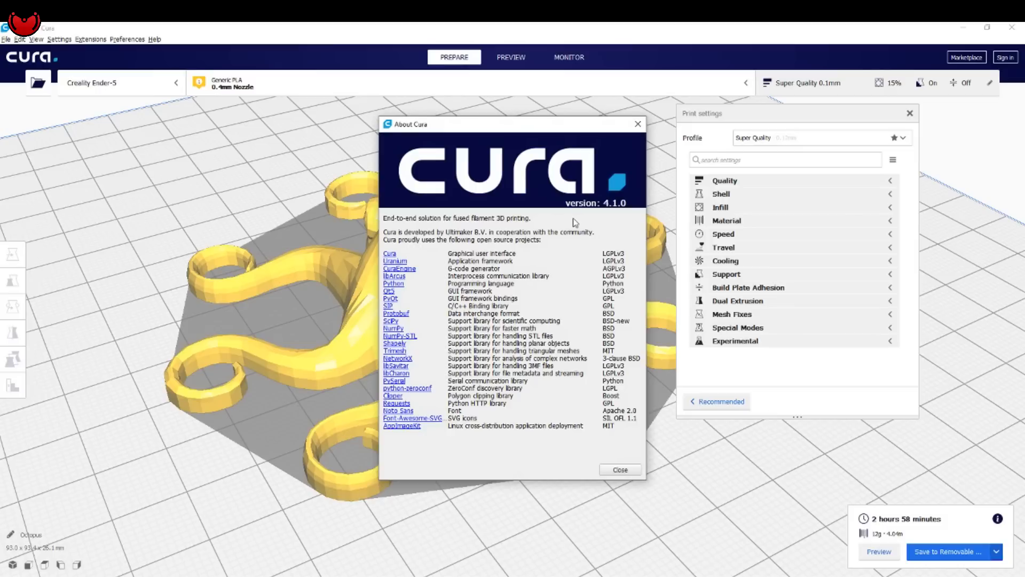
key(Escape)
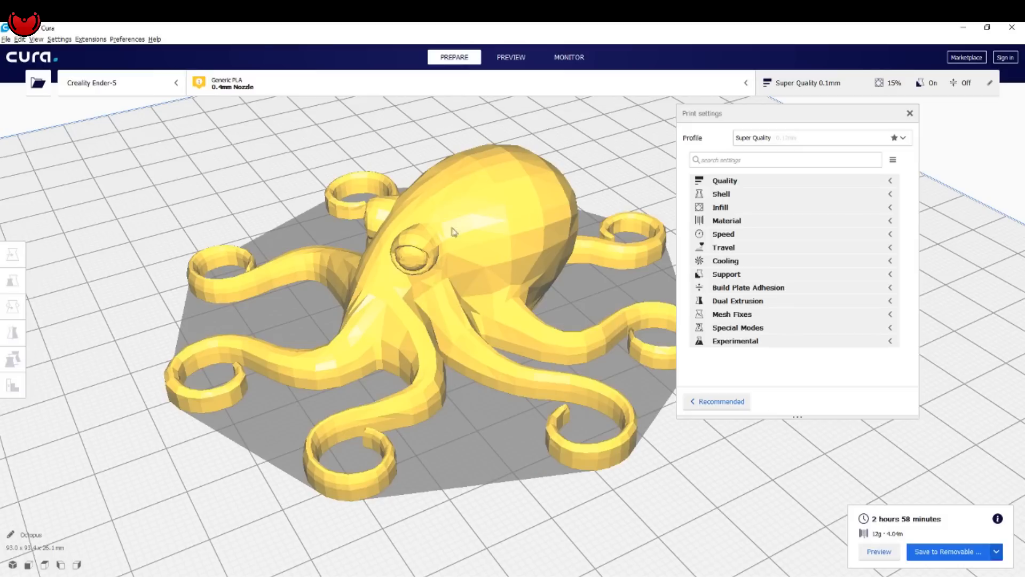
- Move the Print settings window away from the octopus model and make it slightly taller
right_drag(442, 284, 496, 346)
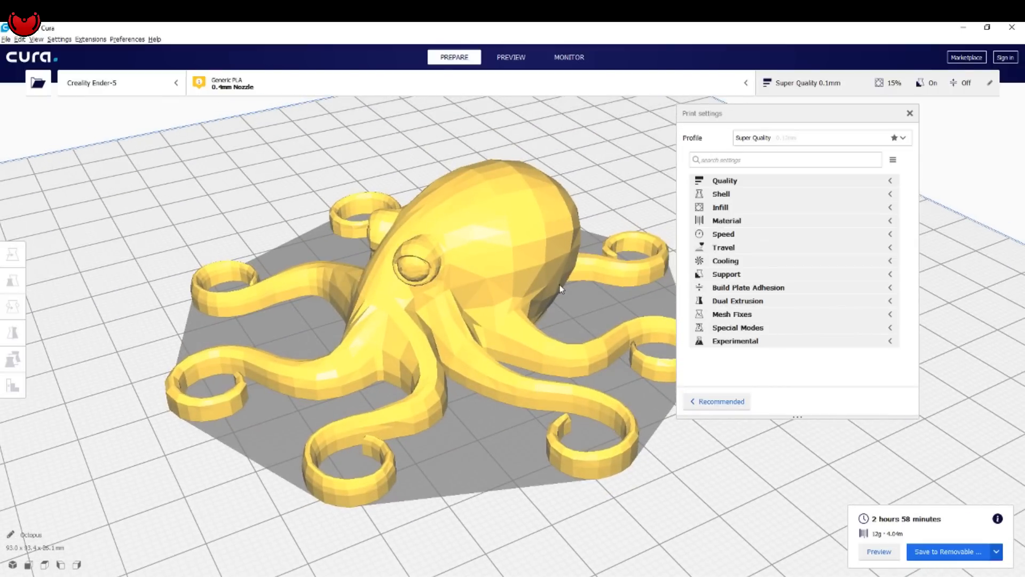
right_drag(660, 383, 651, 378)
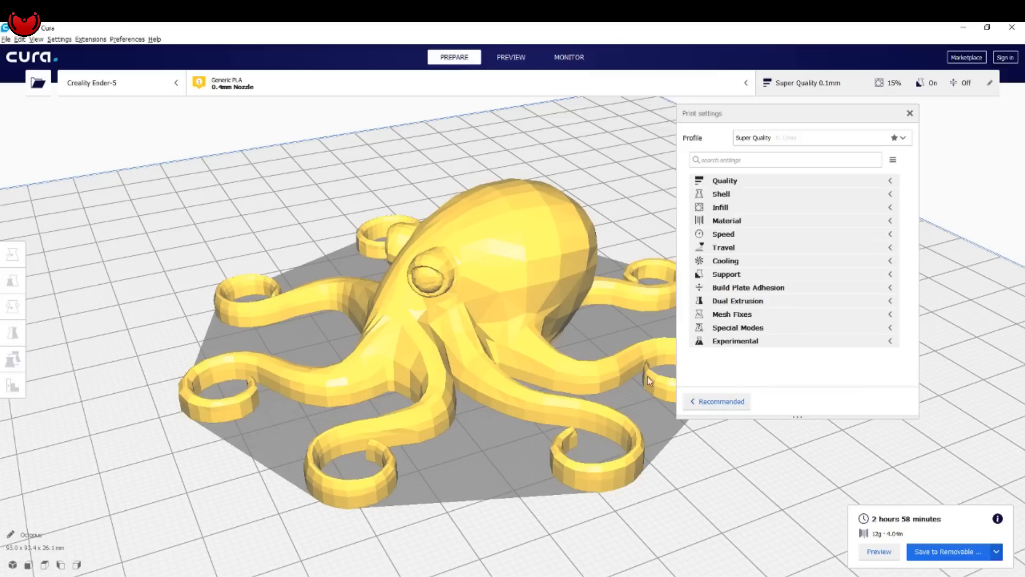
drag(768, 114, 800, 105)
mouse_move(827, 413)
mouse_down()
mouse_move(824, 456)
mouse_move(822, 429)
mouse_up()
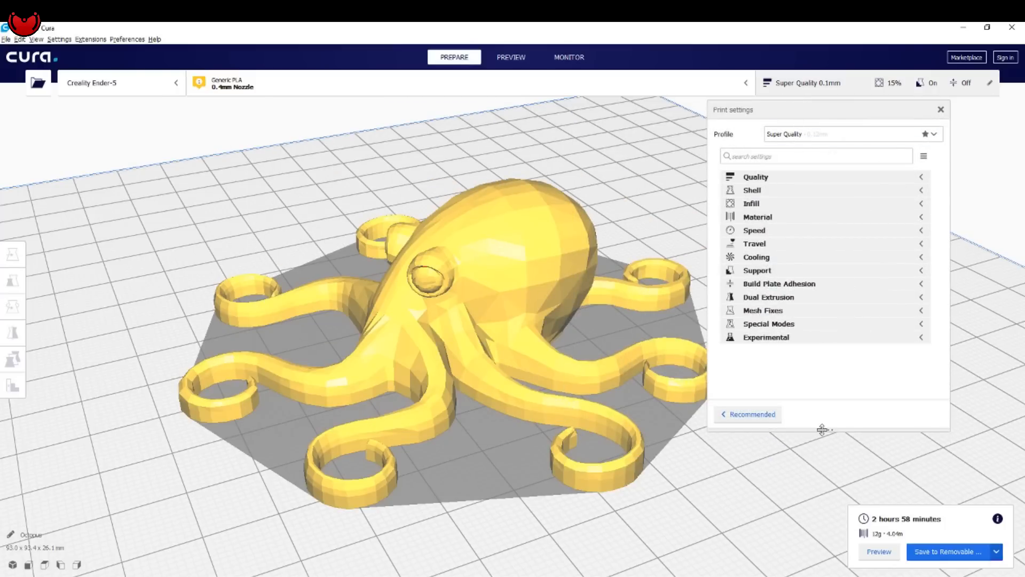
- Open the setting visibility preferences from the Quality category, filter the list for "support" and clear the filter
mouse_move(1002, 523)
click(909, 177)
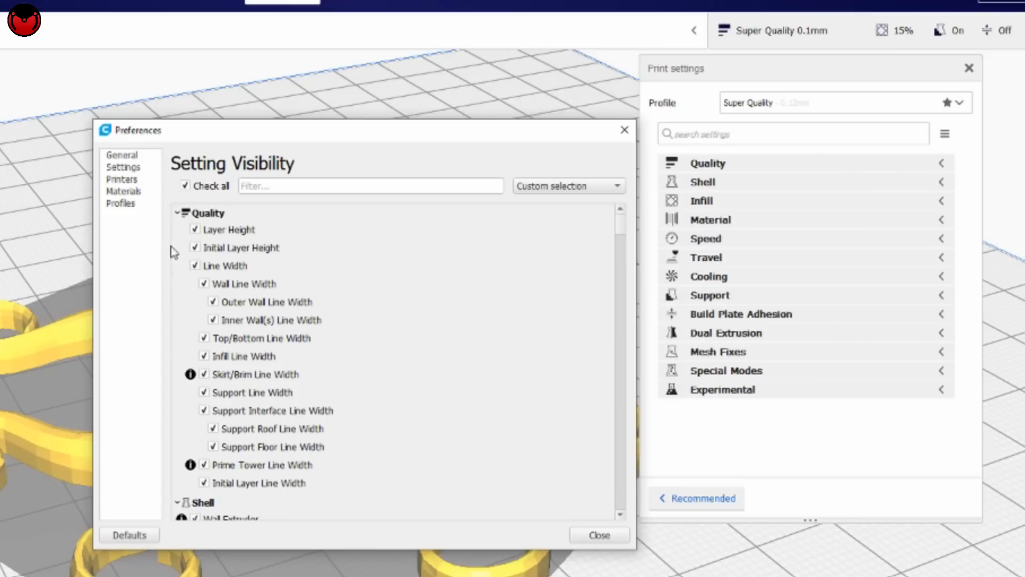
click(214, 302)
click(217, 305)
click(282, 186)
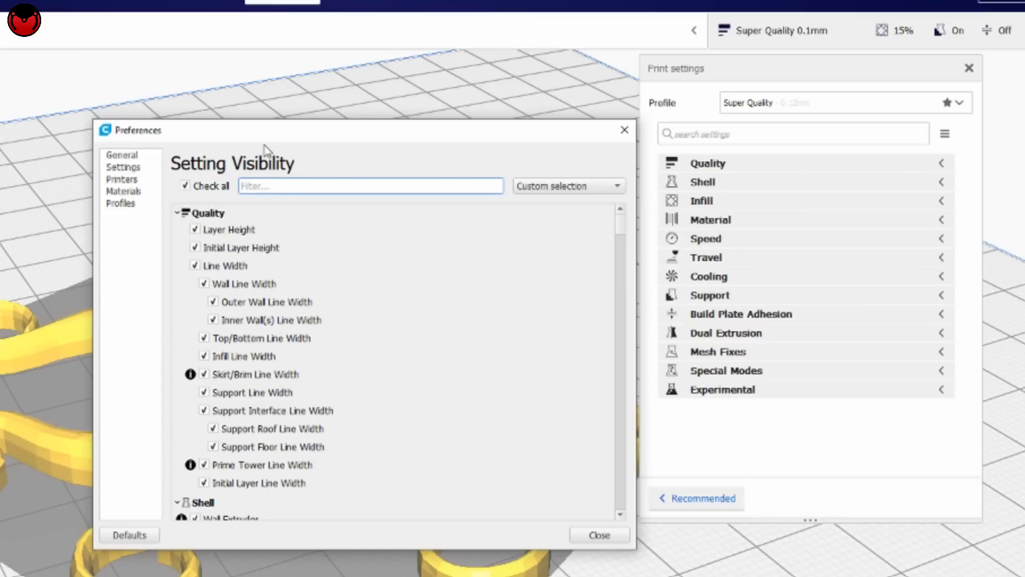
text(support)
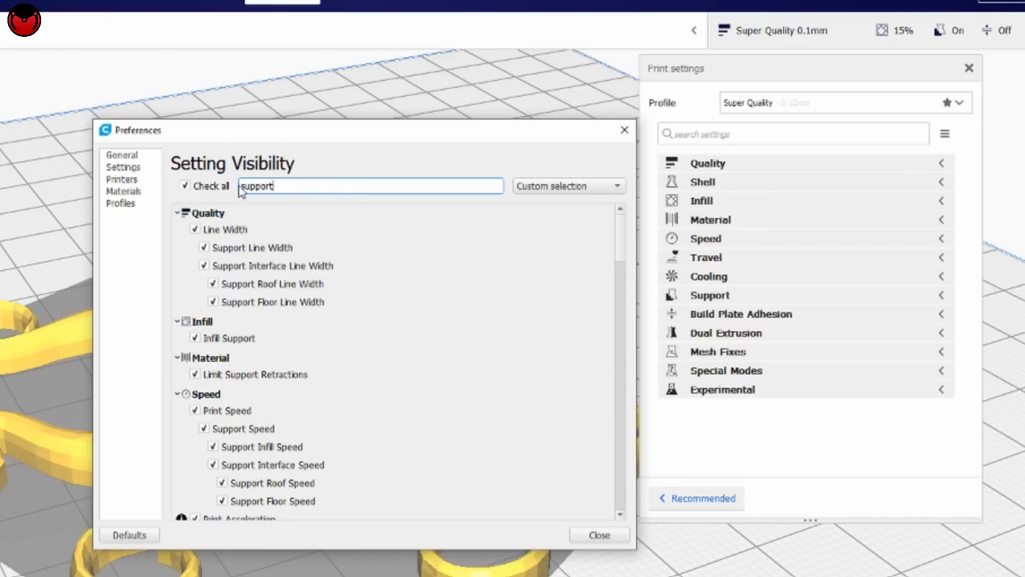
drag(275, 186, 207, 170)
key(BackSpace)
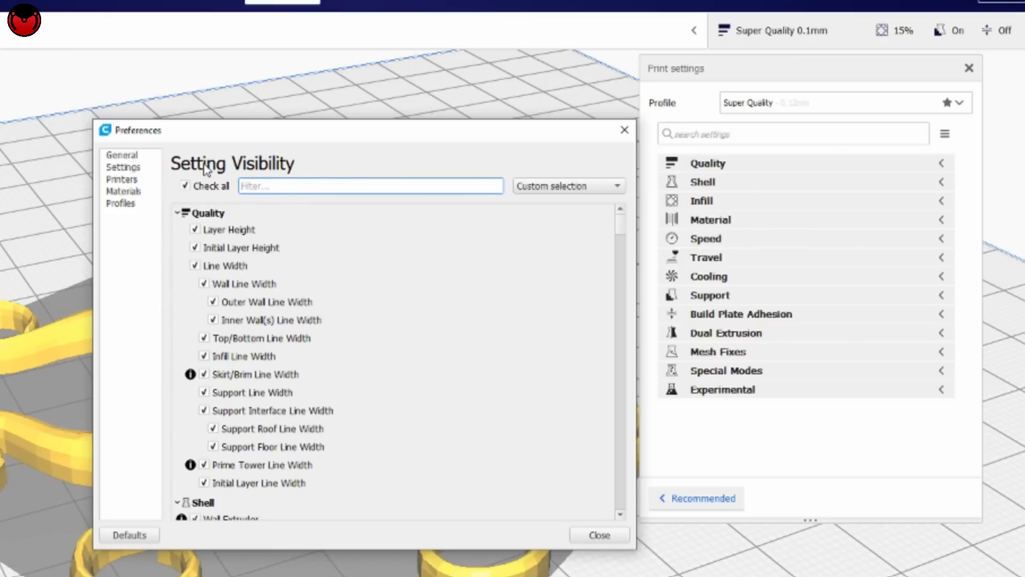
- Hide all print settings and make only Layer Height visible
click(184, 187)
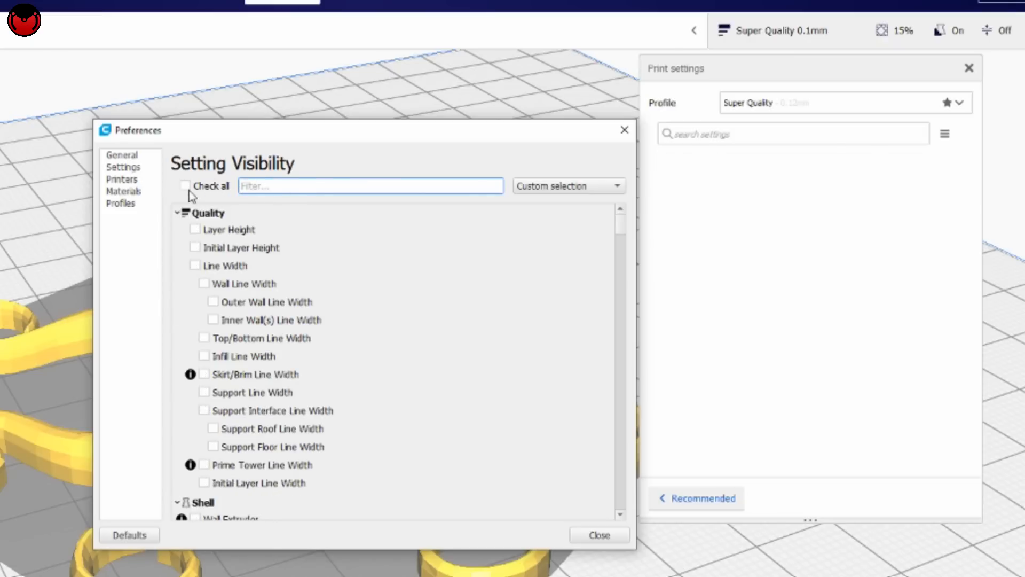
click(187, 189)
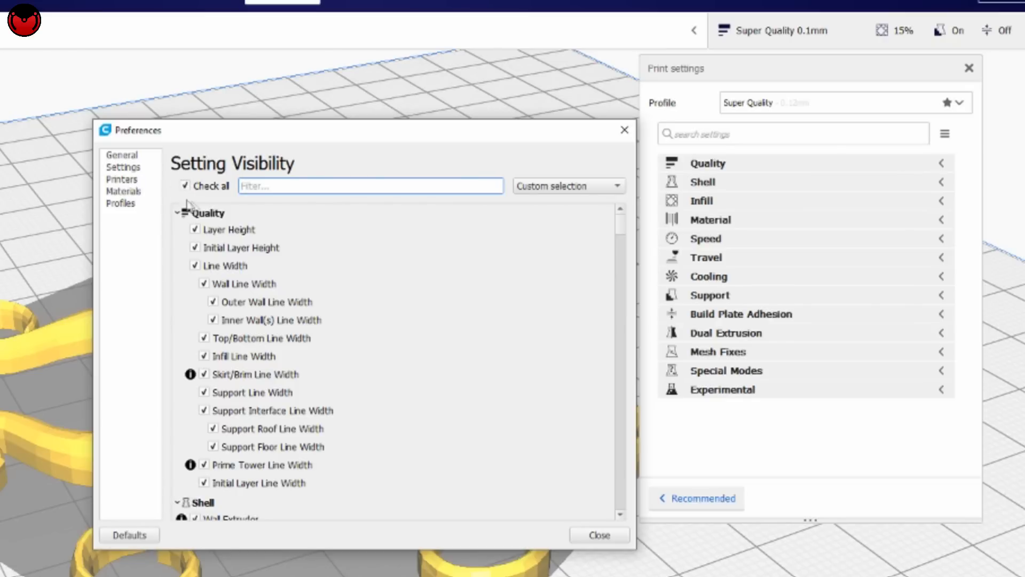
click(185, 187)
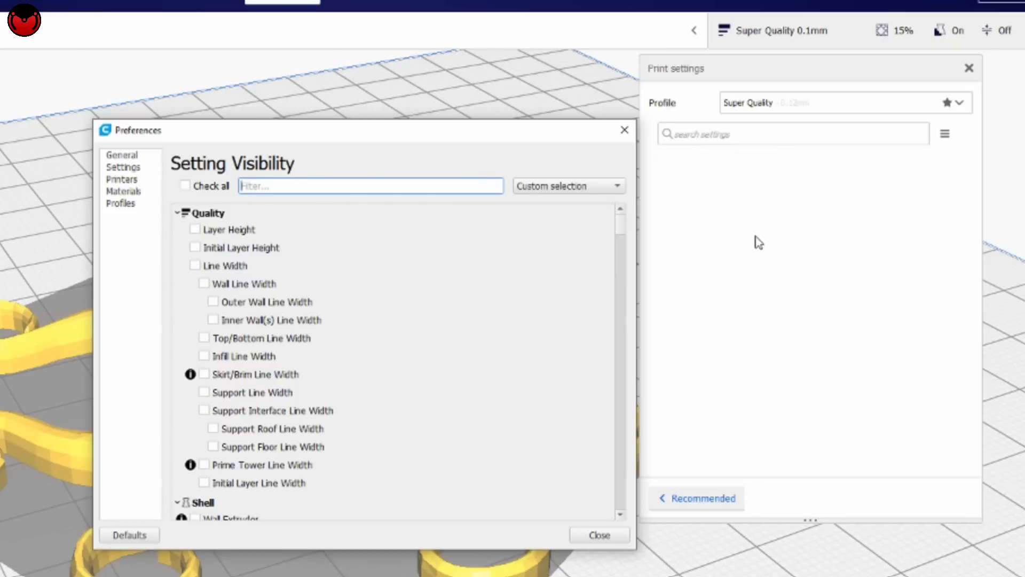
click(195, 230)
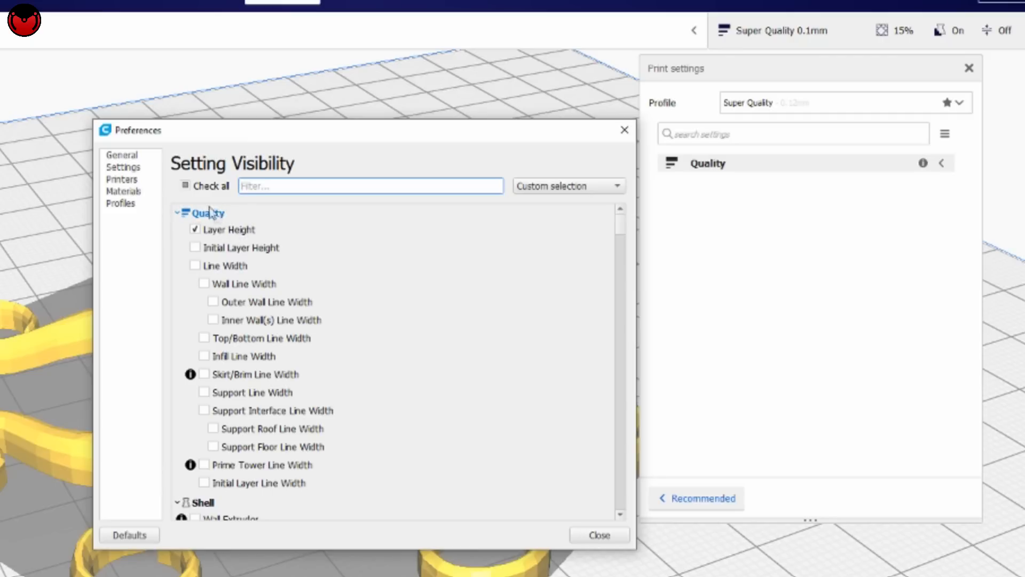
- Close the preferences and expand the Quality category to view the settings it still lists
click(943, 165)
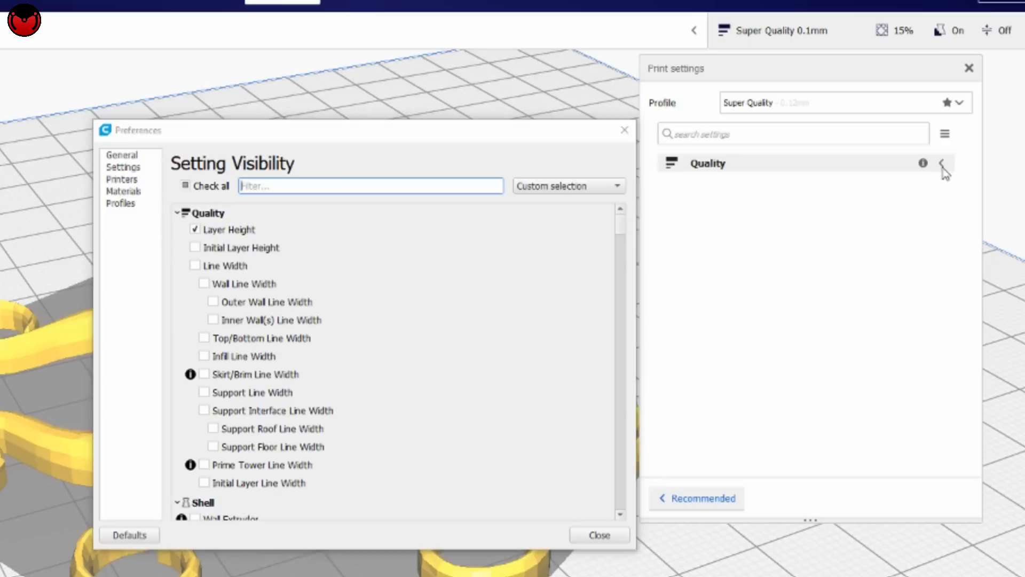
click(599, 535)
click(944, 166)
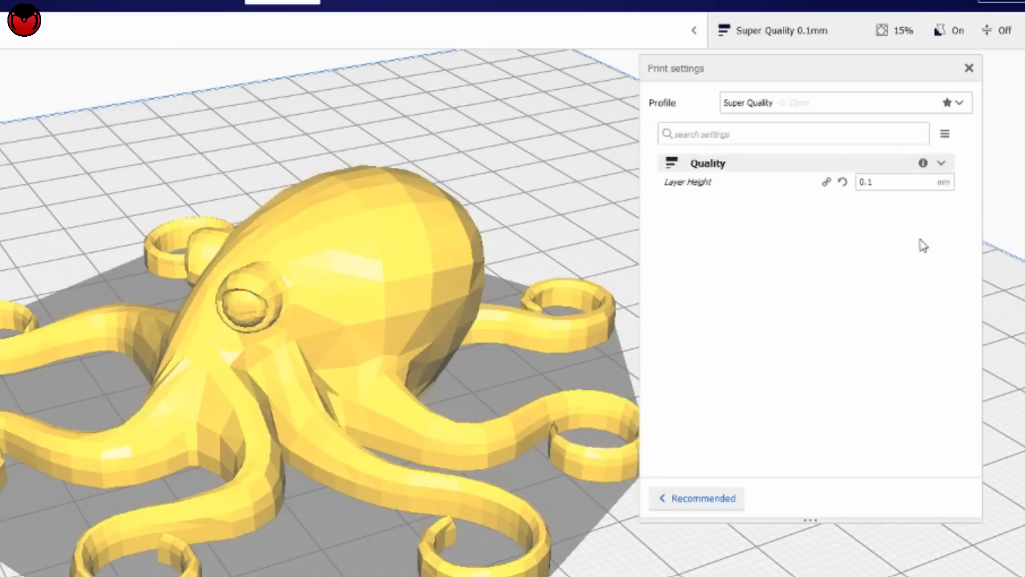
click(944, 166)
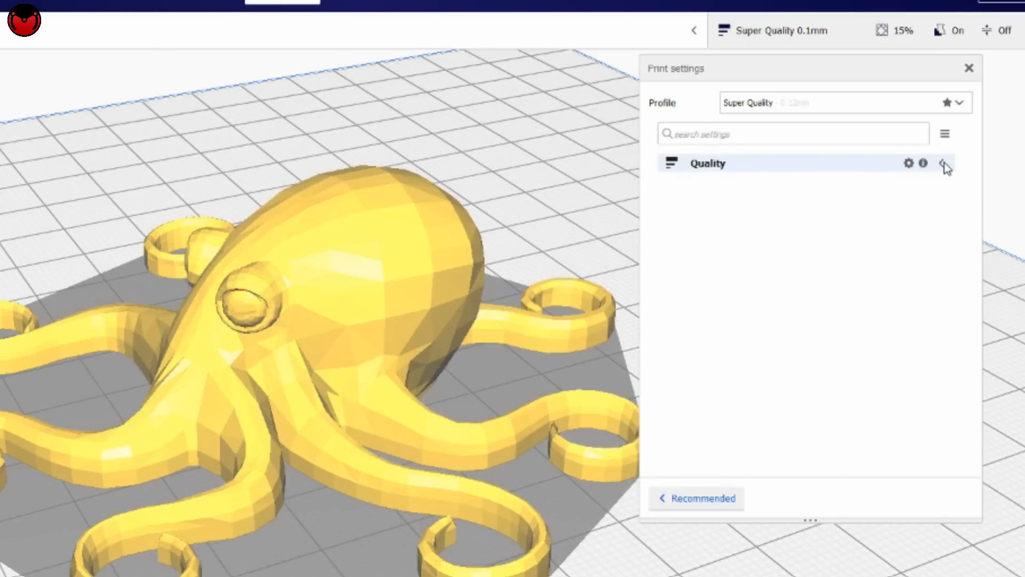
click(944, 165)
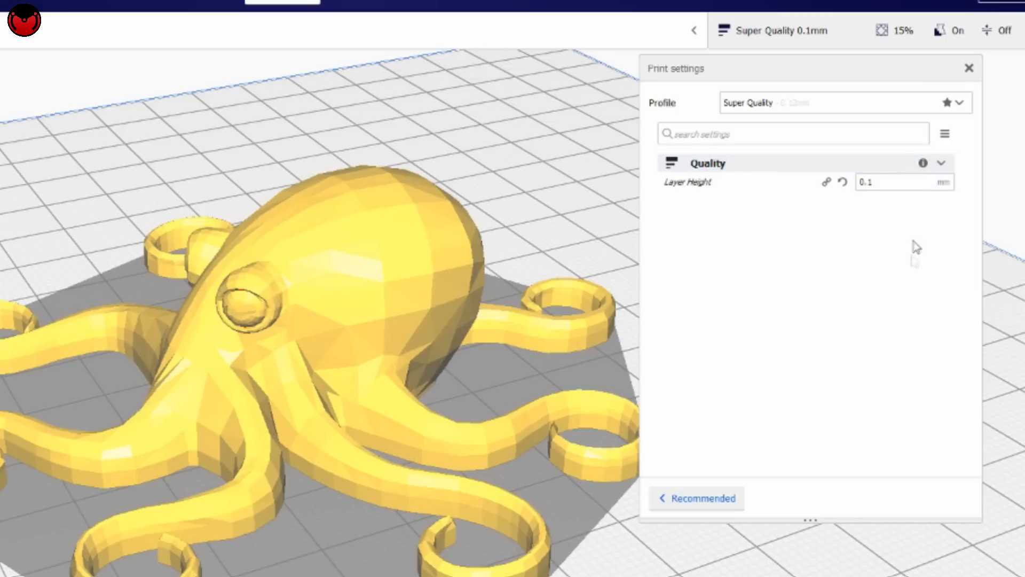
- Make all print settings visible again in the setting visibility preferences, close them and collapse the Quality category
click(908, 163)
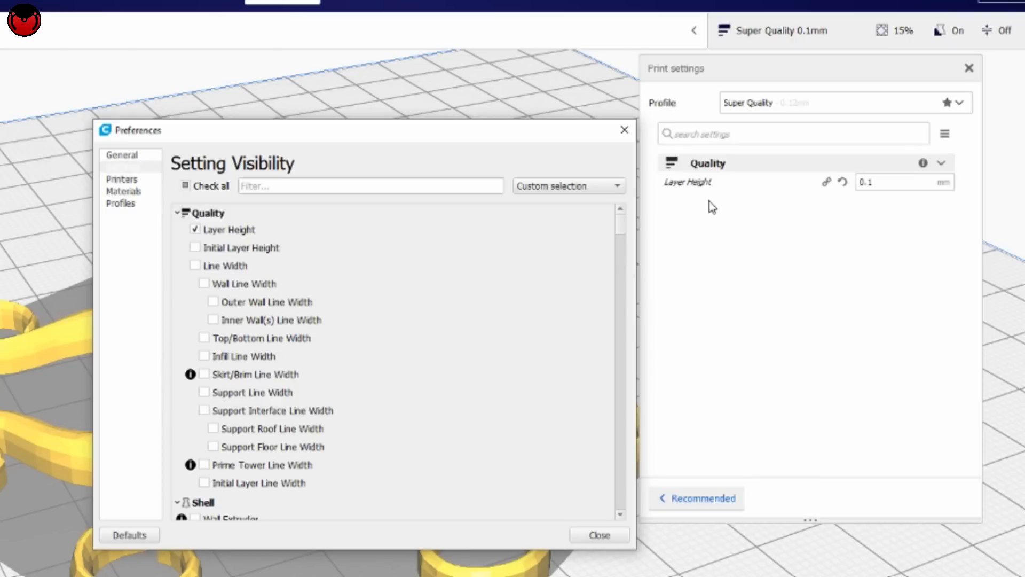
click(185, 186)
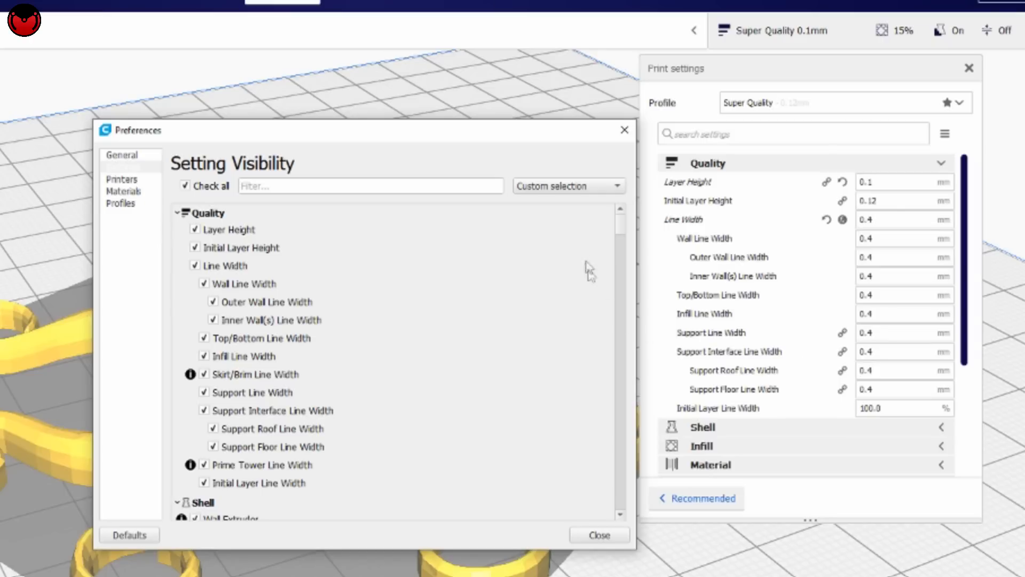
click(625, 130)
drag(966, 219, 974, 152)
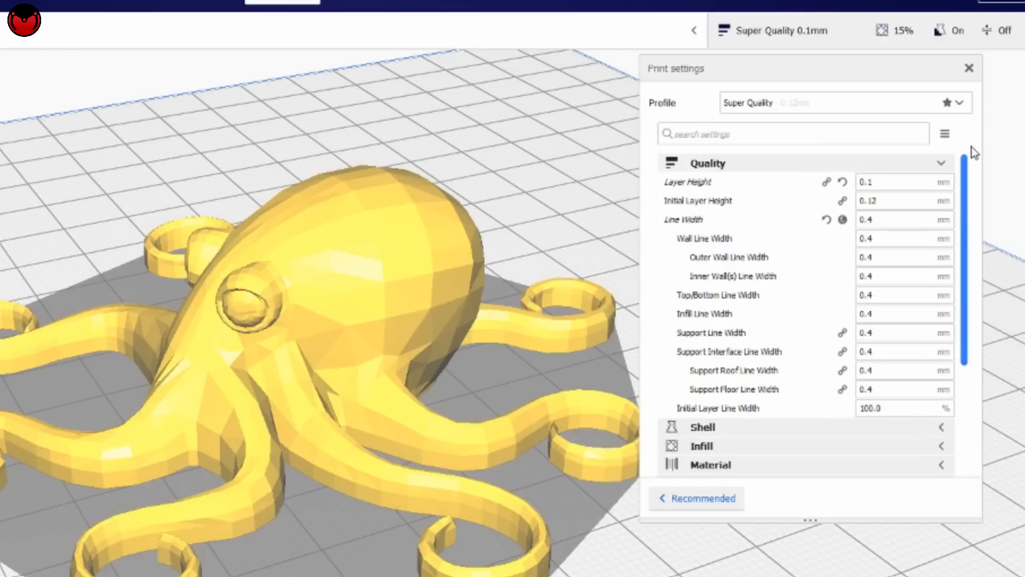
click(946, 162)
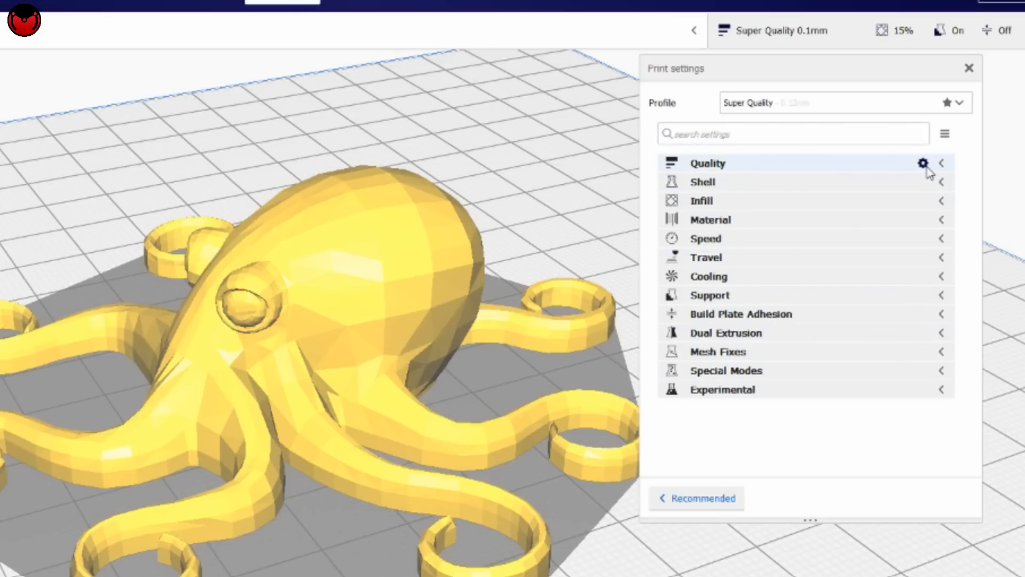
- Reopen the setting visibility preferences, filter the list for "urubu" and remove that filter text
click(924, 164)
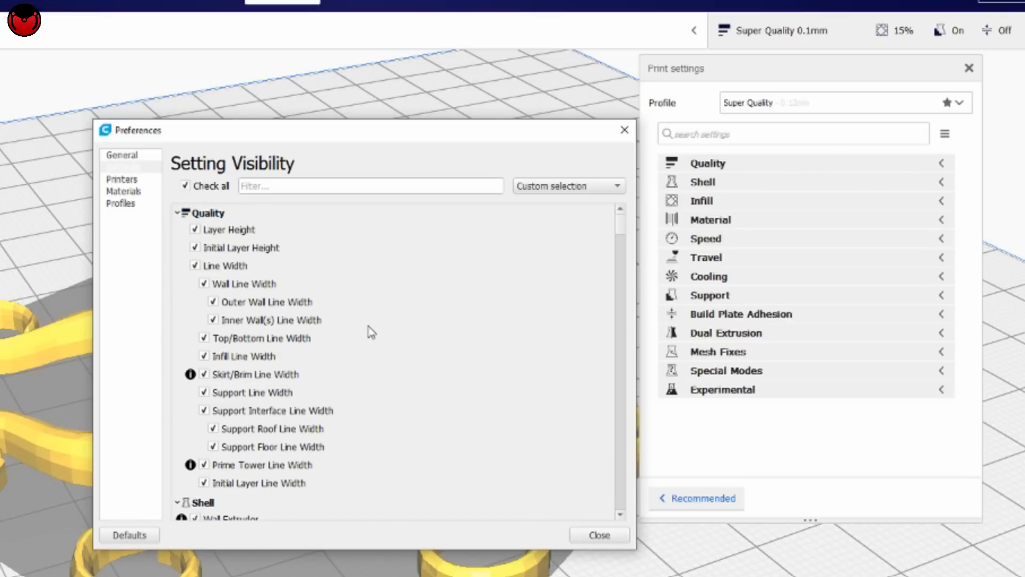
click(255, 185)
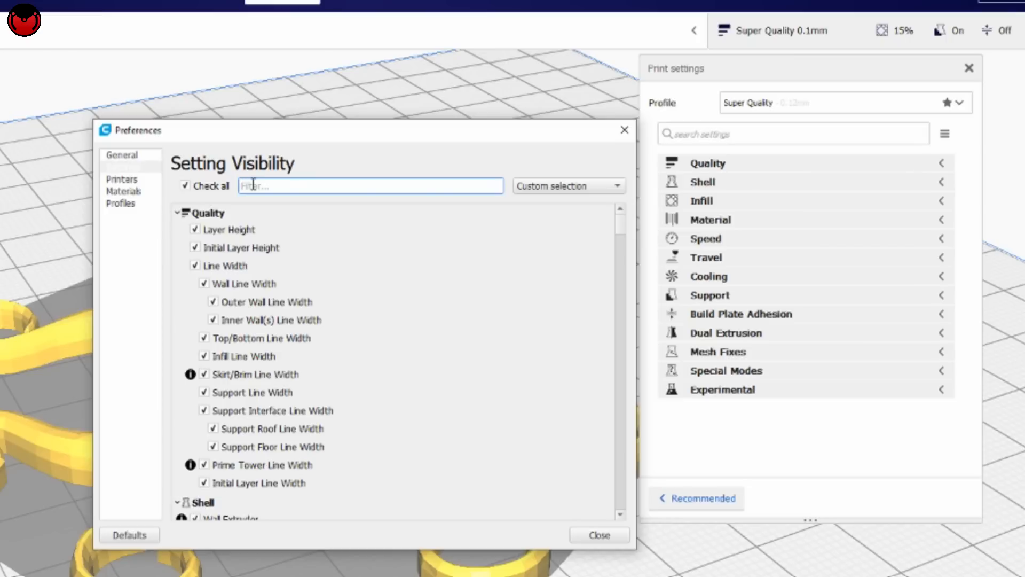
text(urubu)
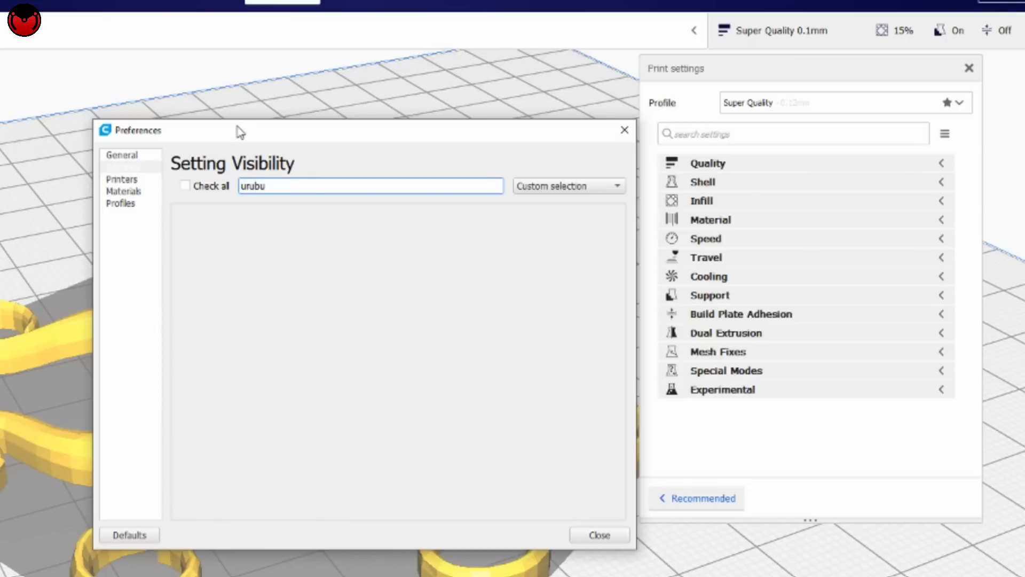
key(BackSpace)
key(BackSpace)
key(BackSpace)
key(BackSpace)
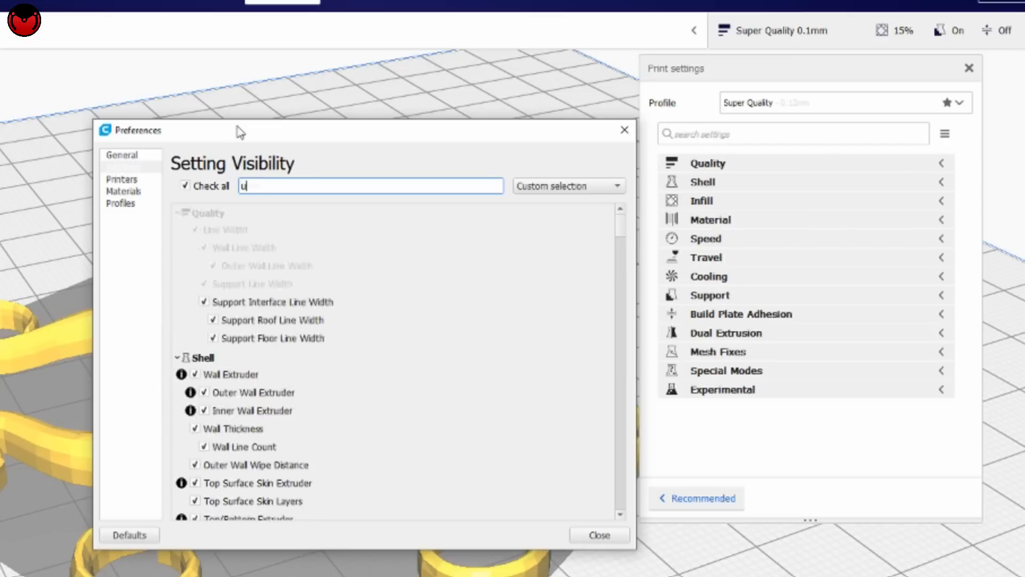
- Filter the setting visibility list for "speed", clear the filter and close the preferences
text(speed)
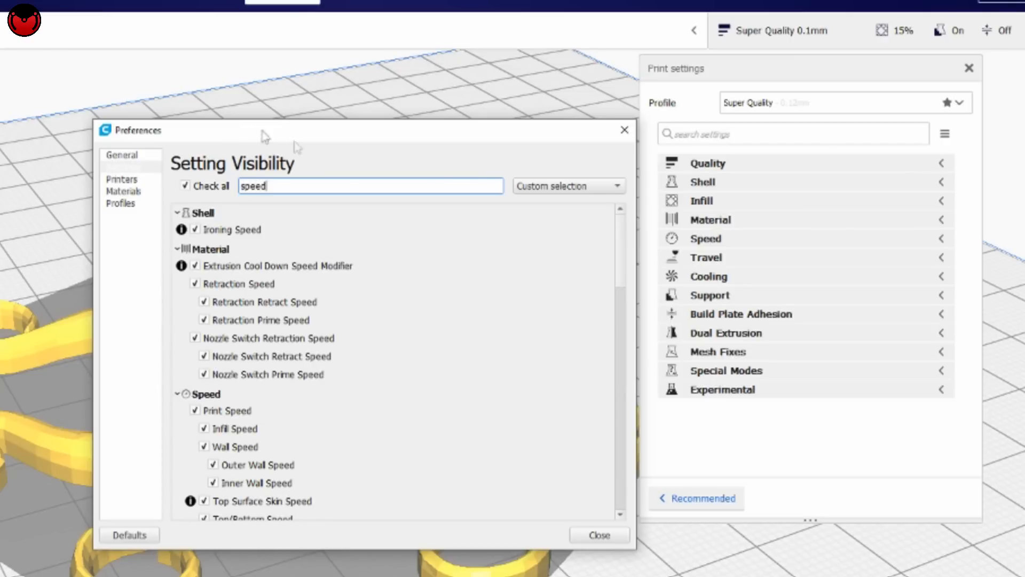
double_click(274, 185)
key(BackSpace)
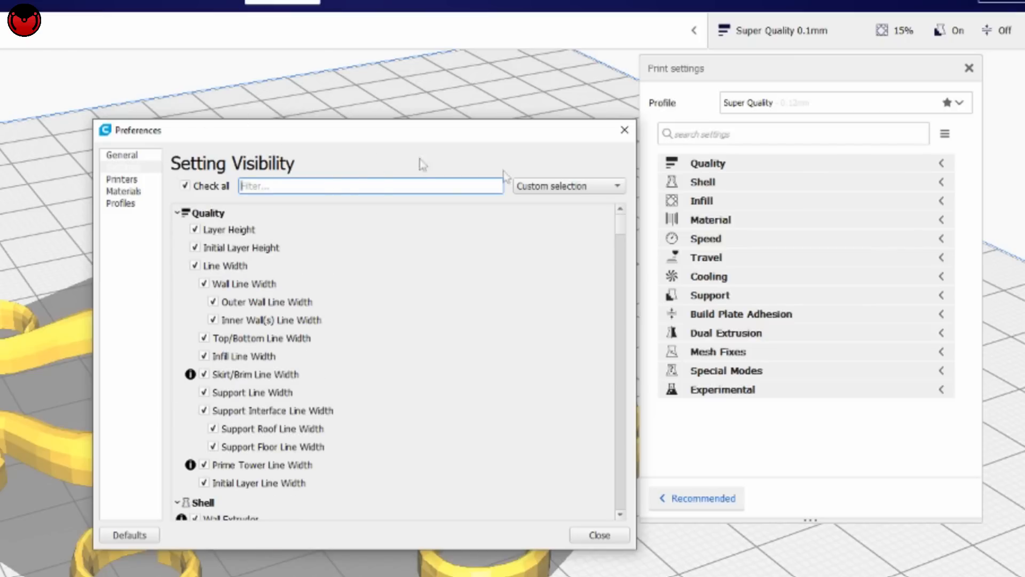
click(624, 130)
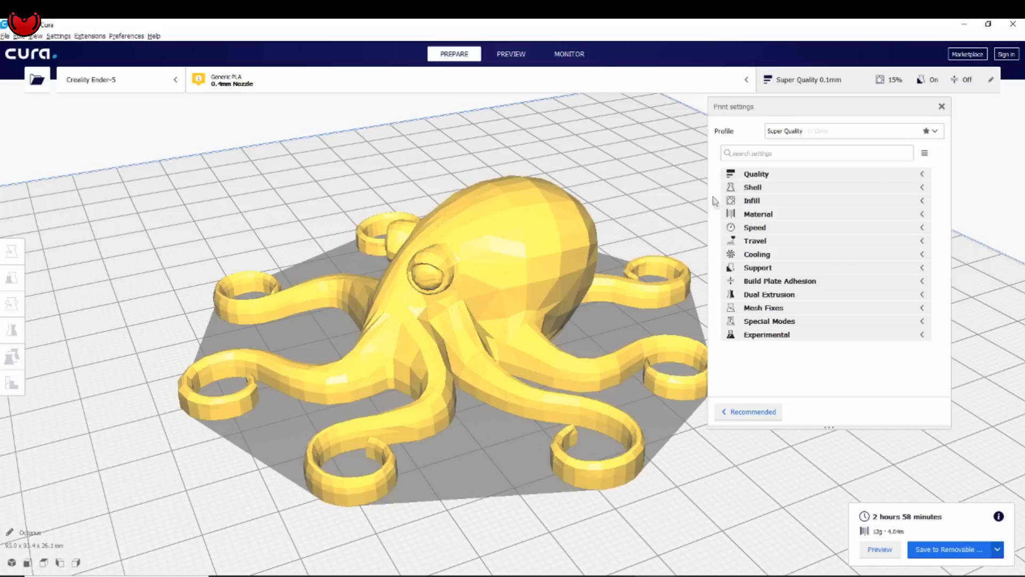
- Set the Layer Height in the Quality category to 0.12 mm and collapse the category
click(922, 173)
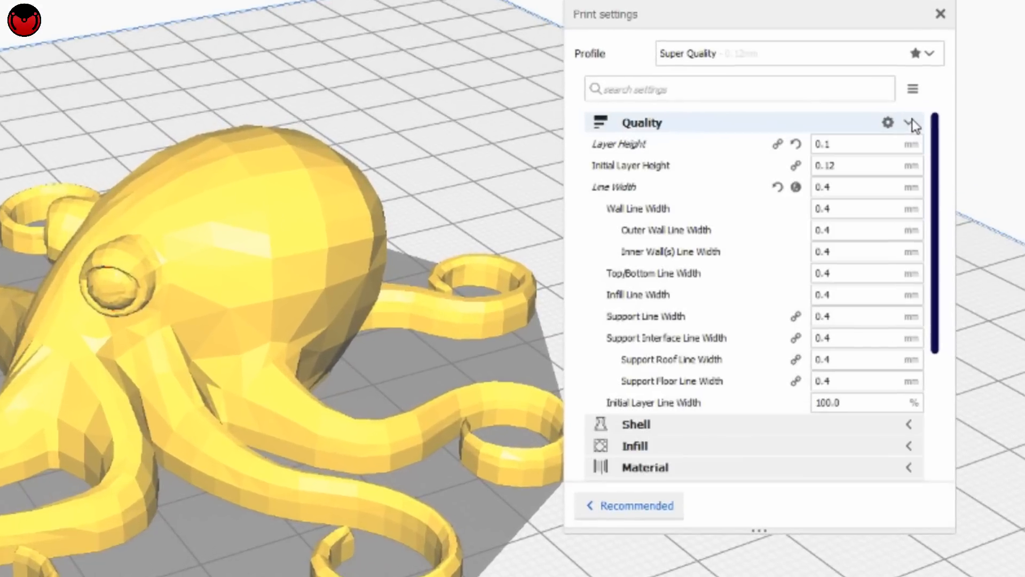
click(865, 189)
text(2)
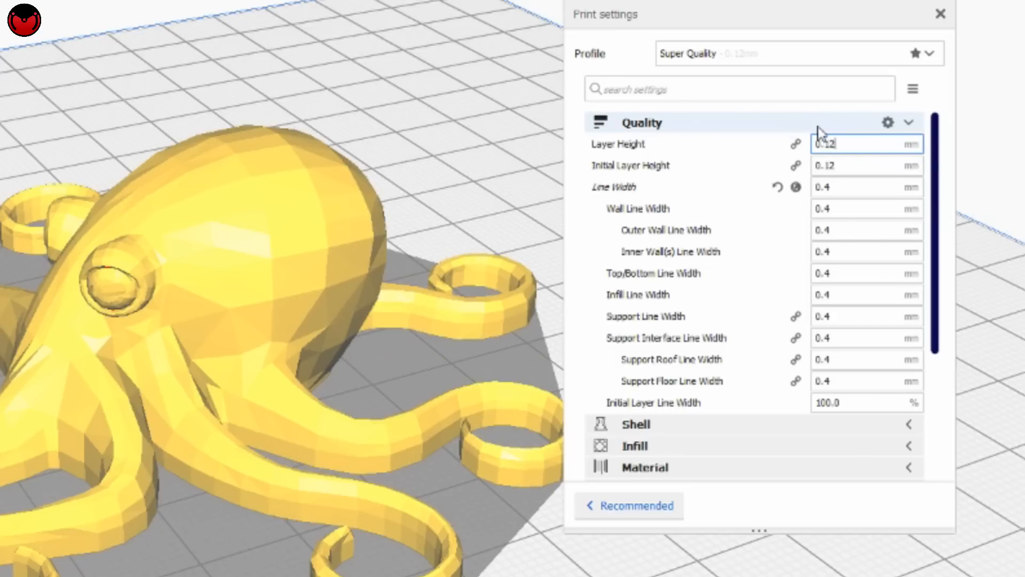
click(910, 123)
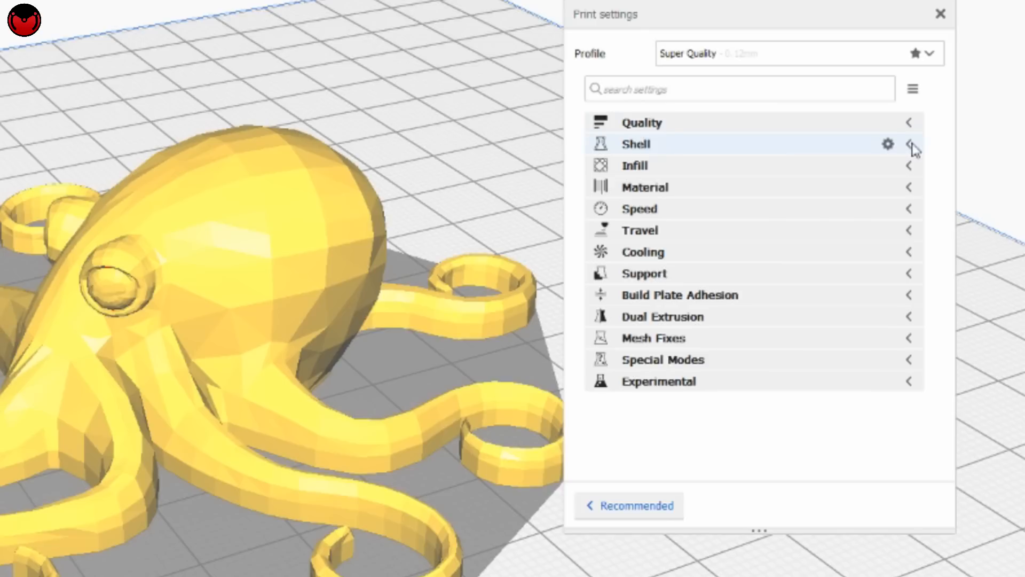
- Expand the Shell category and set the Wall Line Count to 5
click(910, 144)
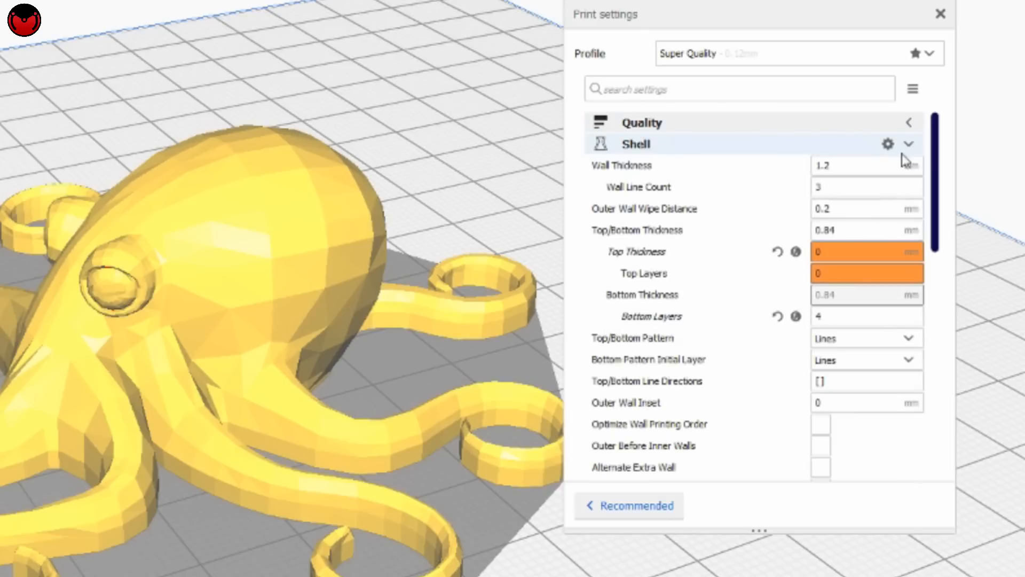
mouse_move(638, 199)
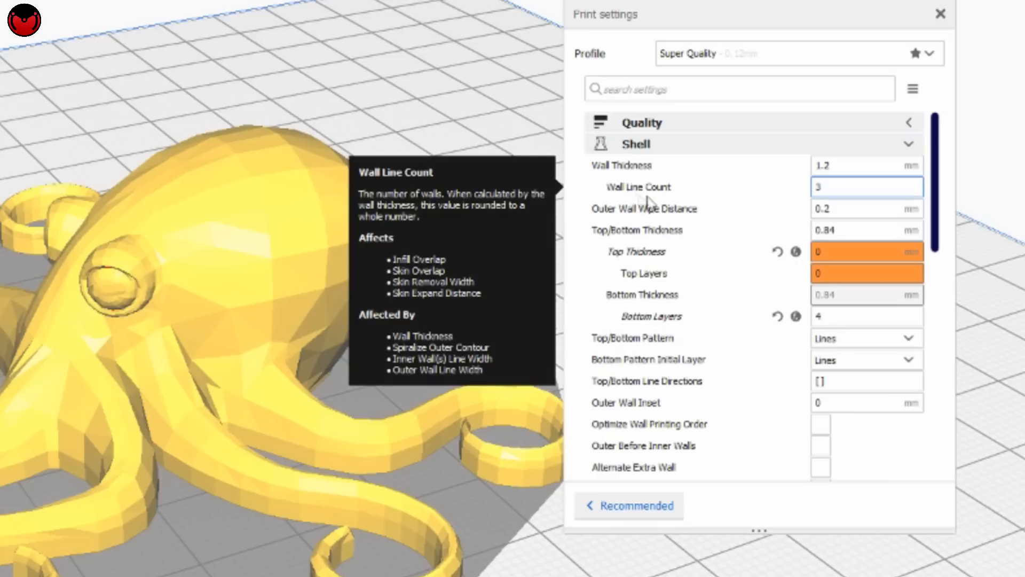
double_click(828, 186)
text(4)
mouse_move(729, 168)
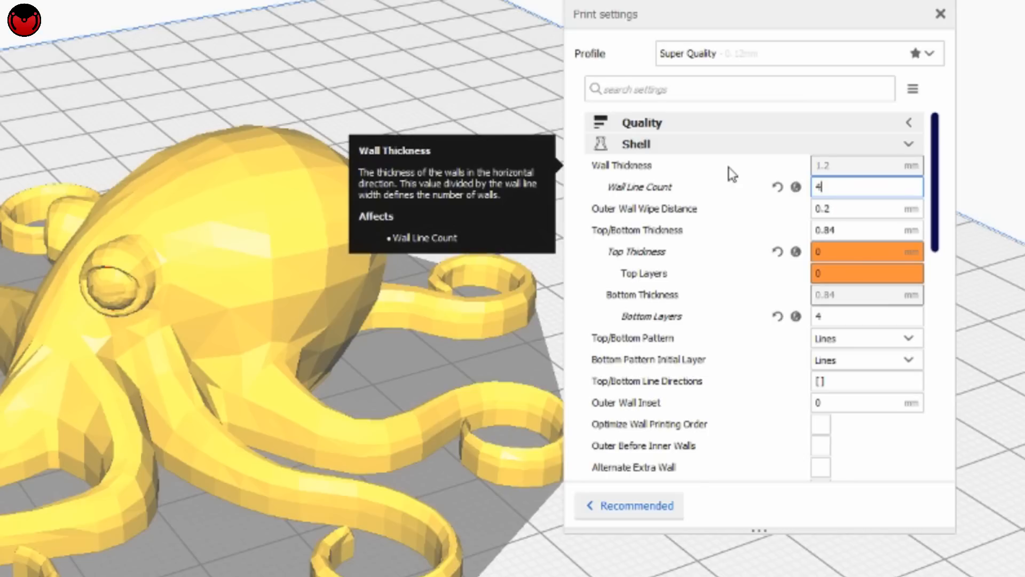
key(BackSpace)
text(5)
mouse_move(813, 198)
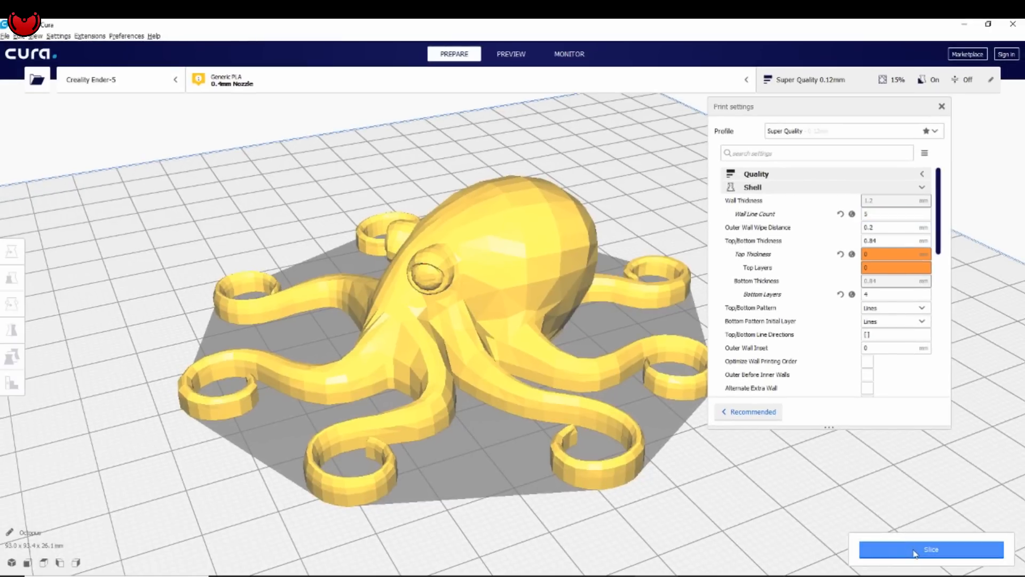
- Slice the octopus, open its layer preview and lower the displayed layer to 26 to examine the walls and infill up close
click(917, 550)
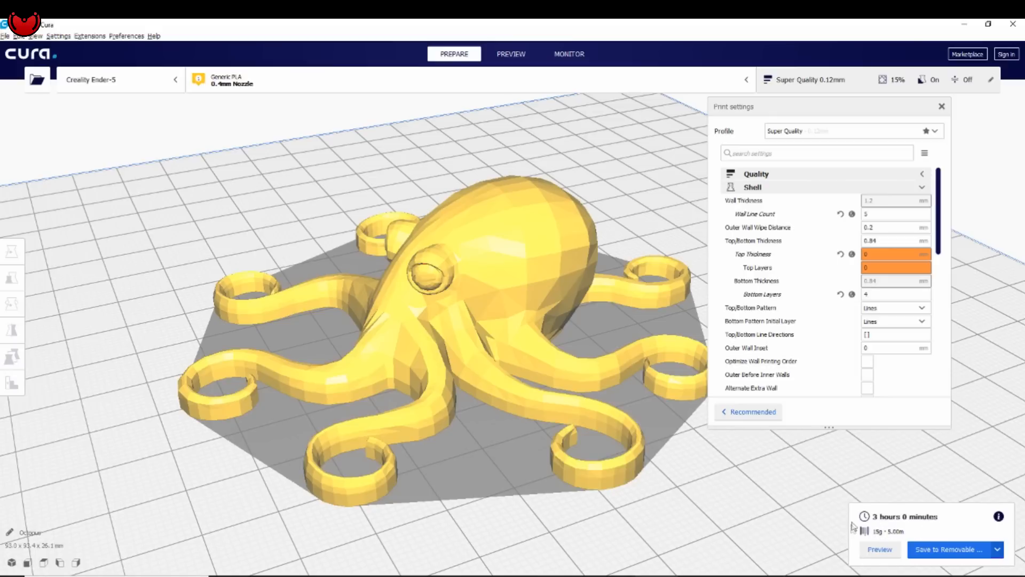
click(882, 553)
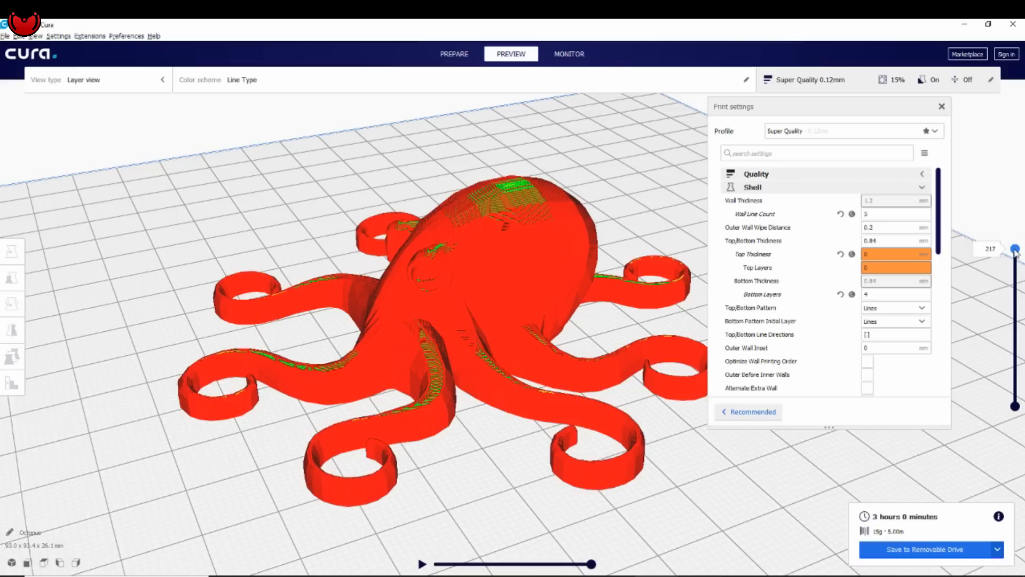
drag(1016, 248, 1000, 384)
scroll(410, 402, up, 6)
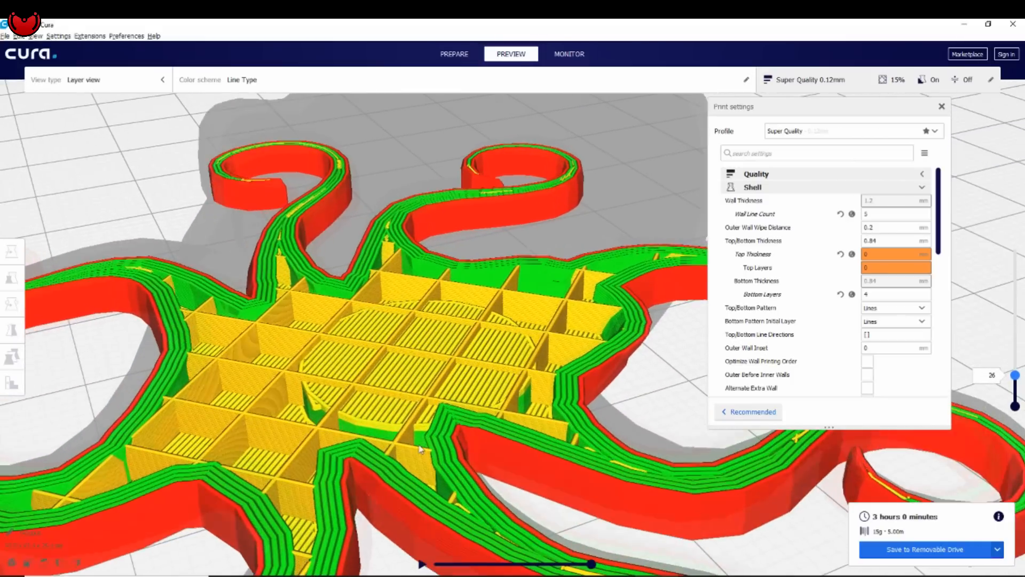
middle_drag(419, 445, 441, 411)
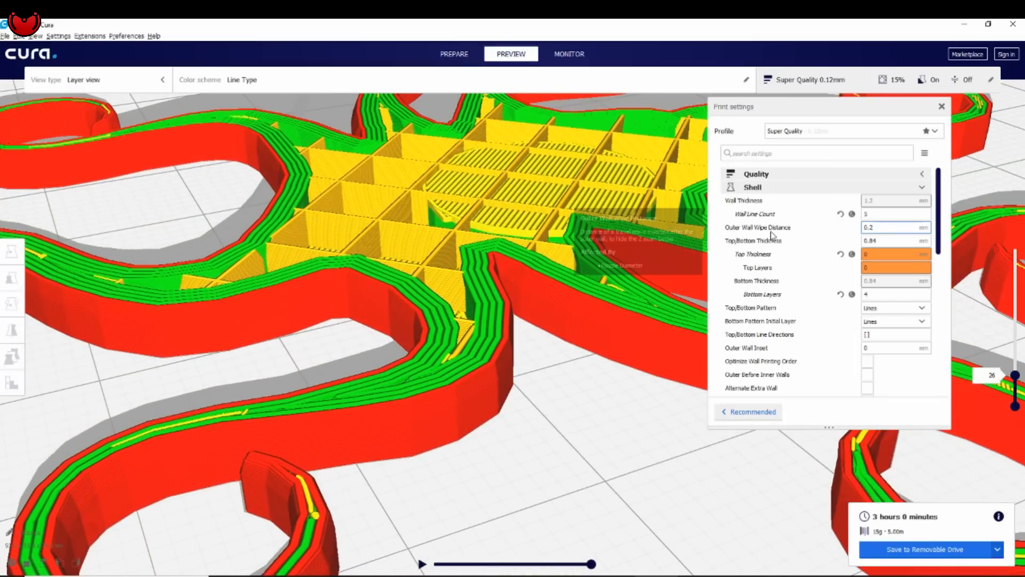
- Reduce the Wall Line Count in the Shell category to 4
mouse_move(765, 218)
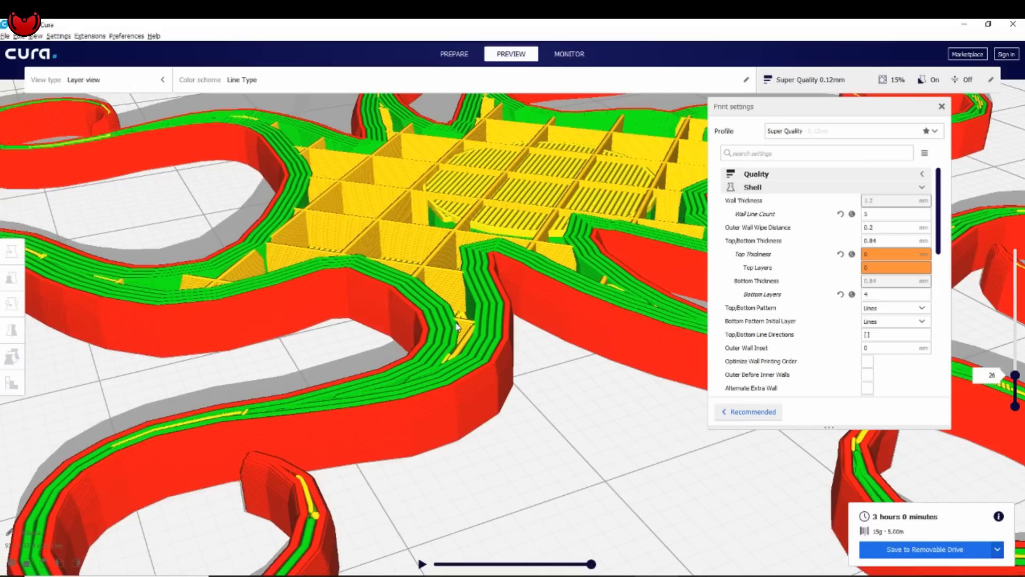
drag(881, 215, 859, 216)
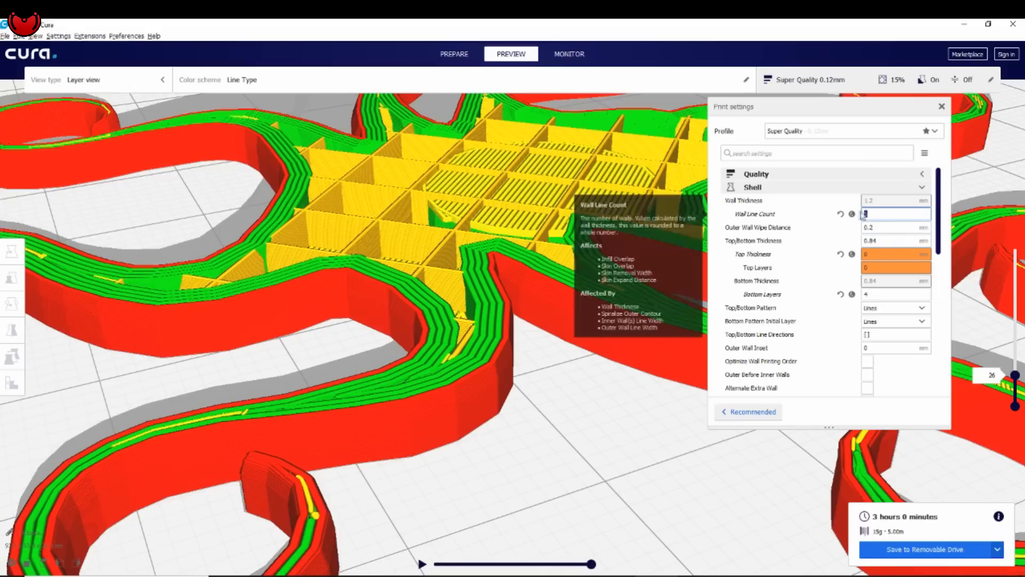
text(4)
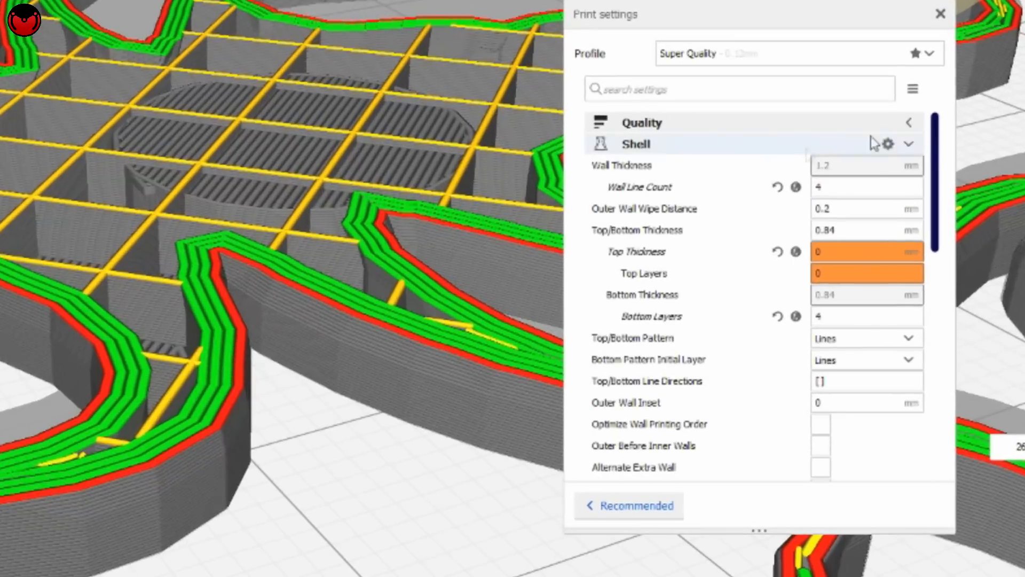
- Expand the Quality category to review the Line Width setting, and collapse the category again
click(908, 124)
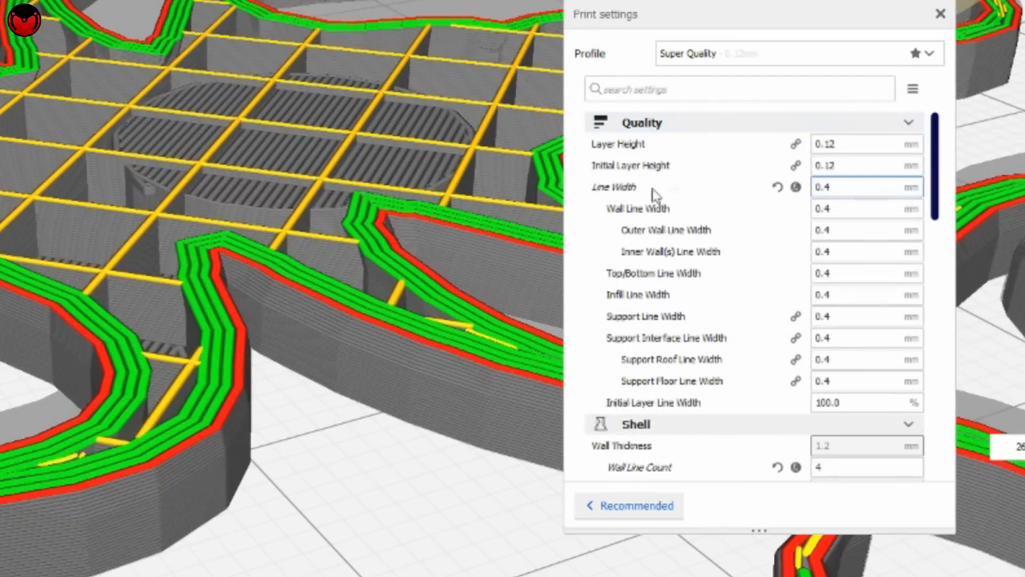
mouse_move(618, 188)
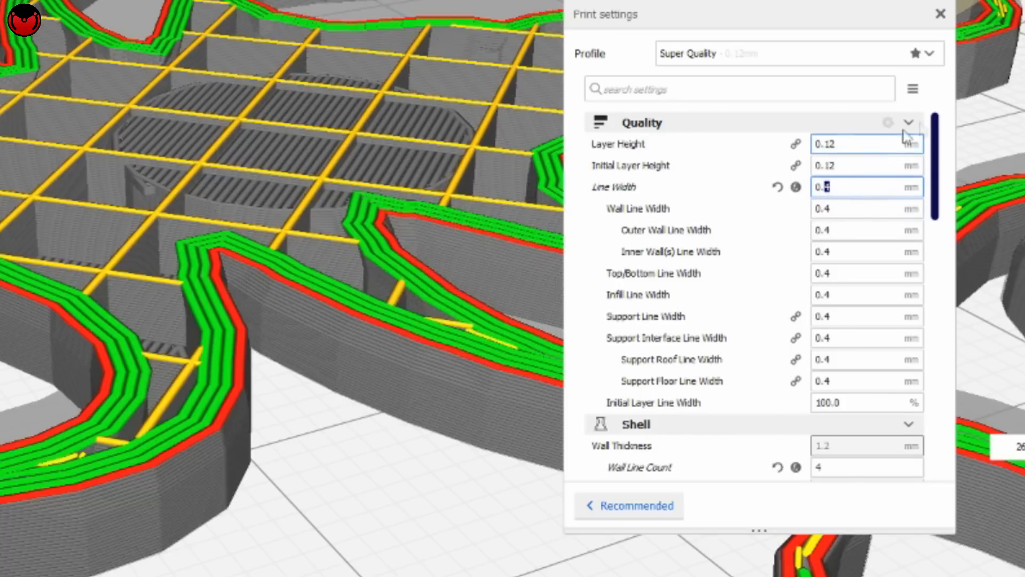
click(909, 124)
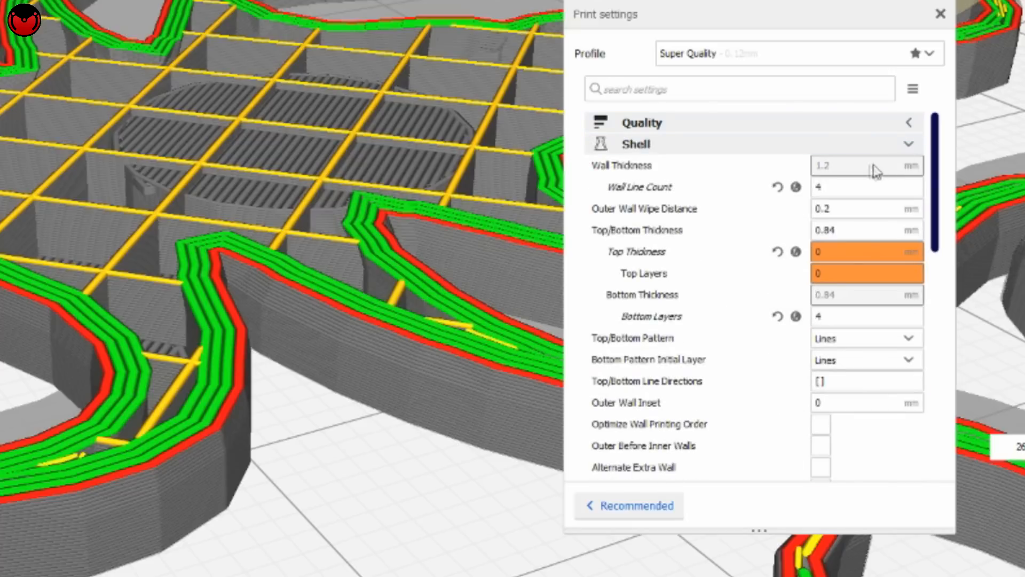
- Try a Wall Line Count of 5 in the Shell category and return it to 4
drag(826, 187, 805, 186)
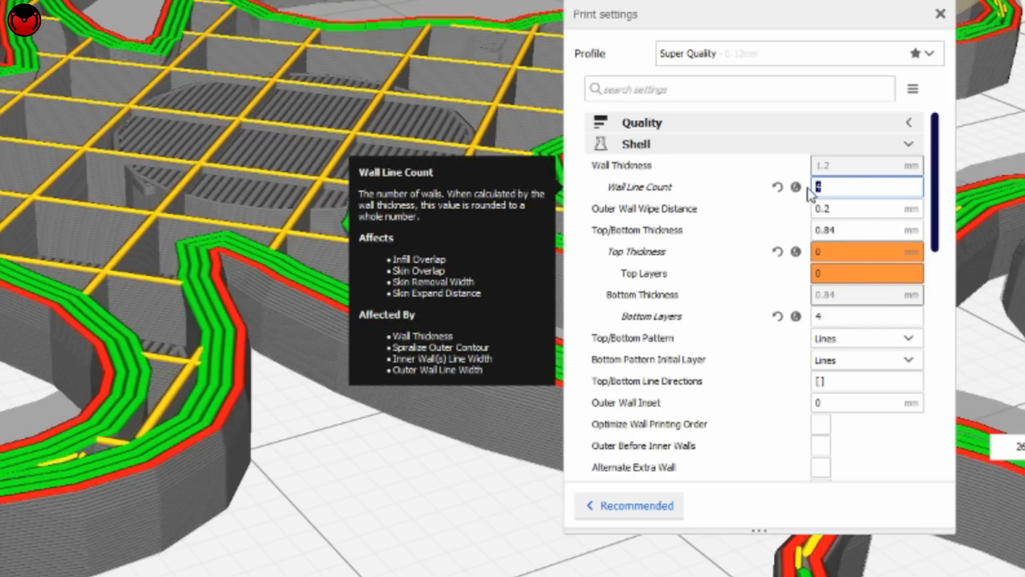
text(5)
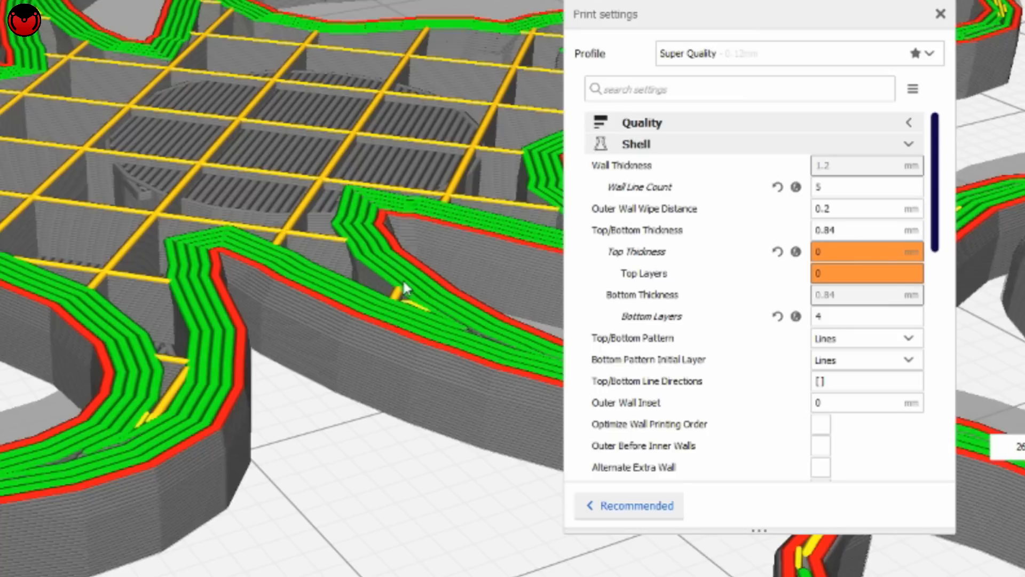
click(822, 185)
drag(822, 185, 816, 185)
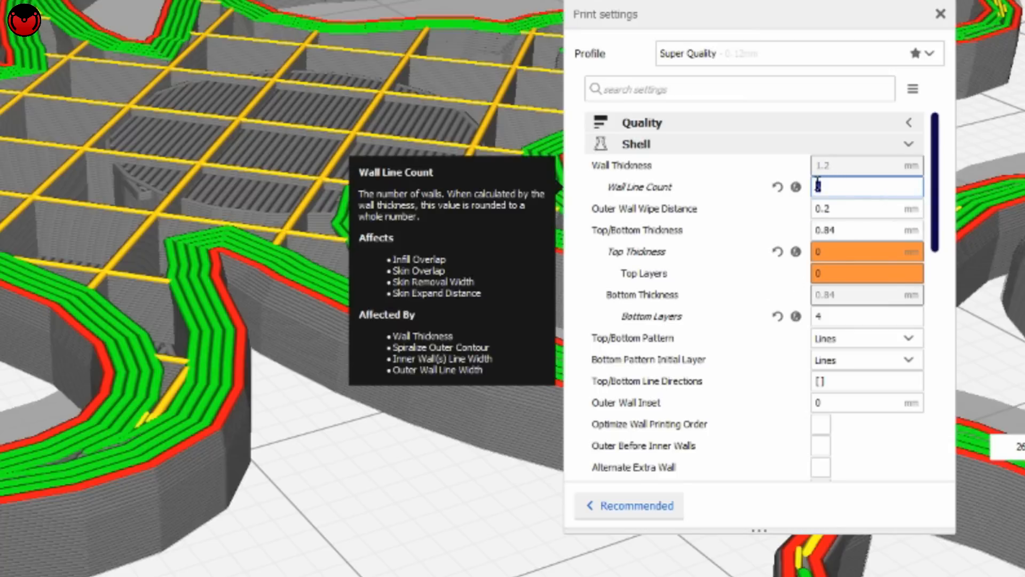
text(4)
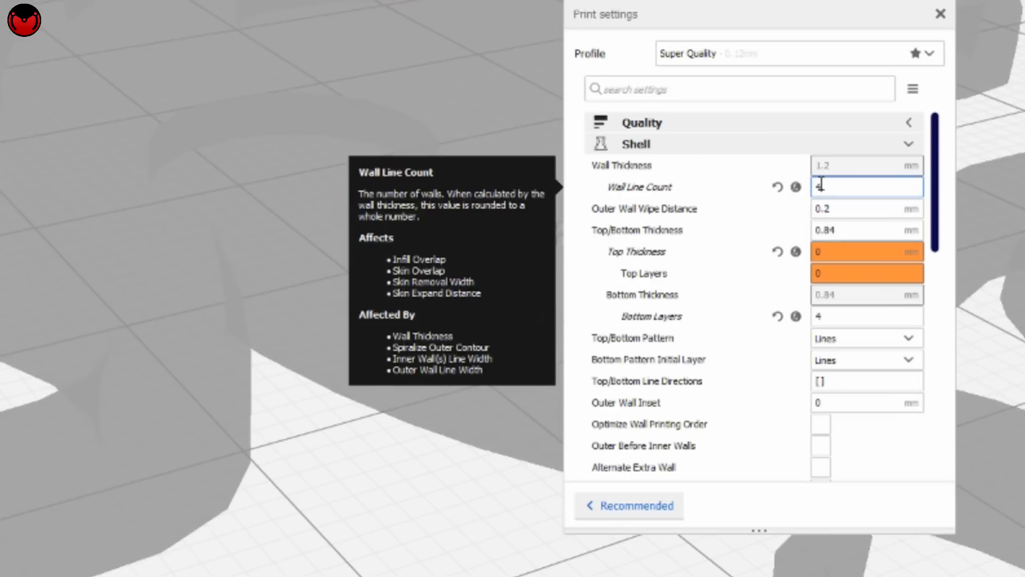
key(Return)
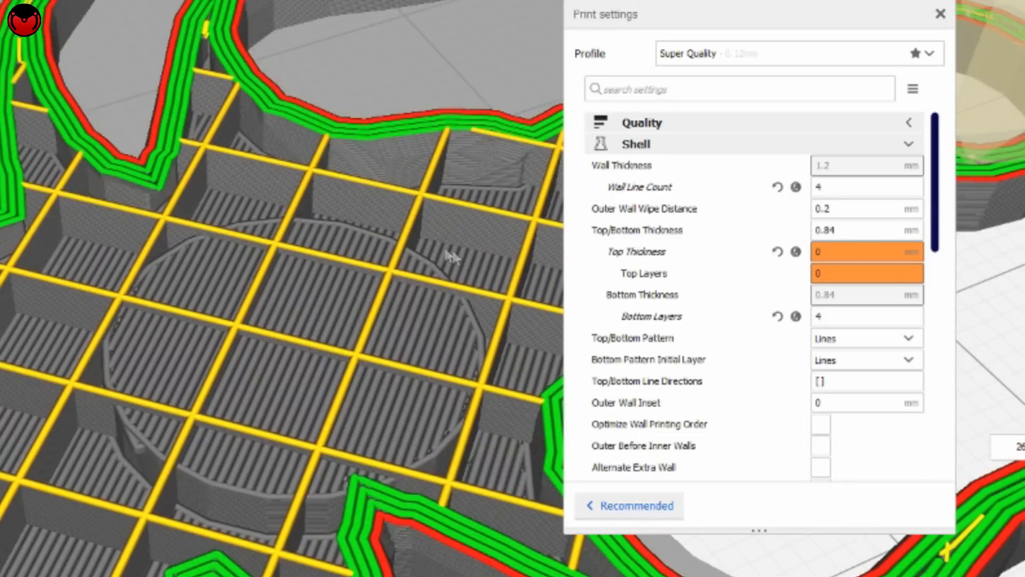
- Collapse the Shell category, set the Infill Density in the Infill category to 0% and slice the model
click(910, 145)
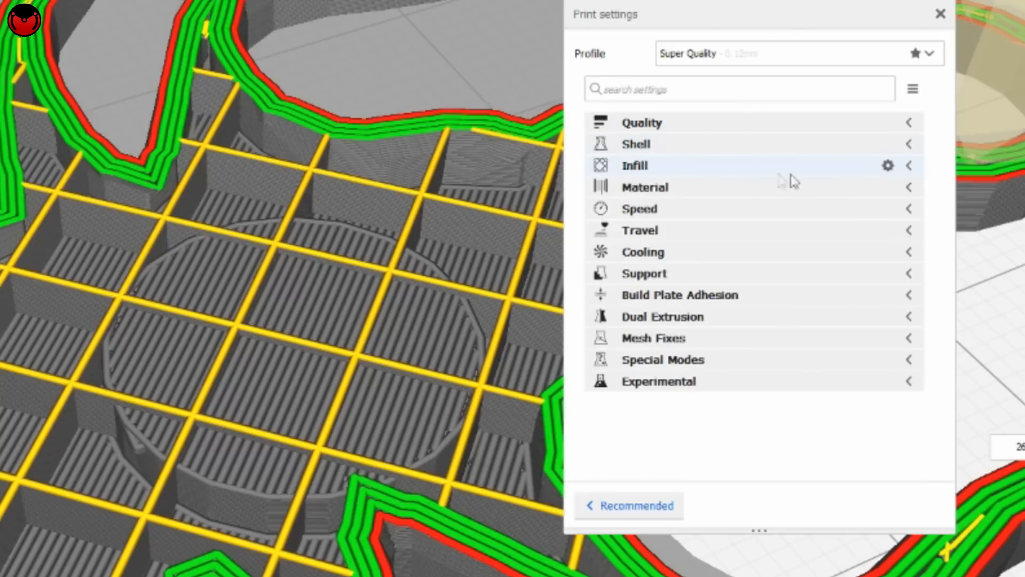
click(910, 167)
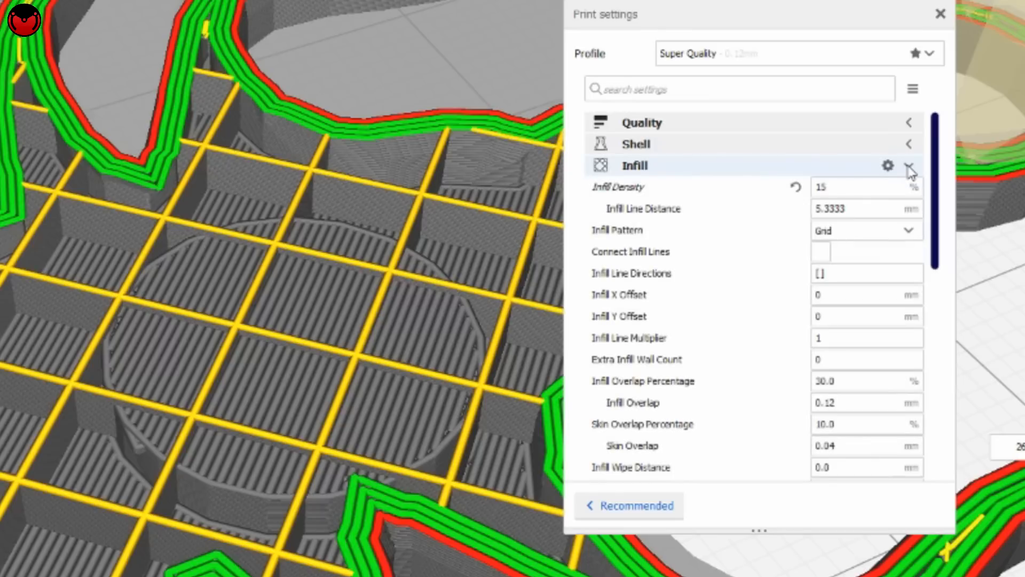
click(822, 187)
drag(827, 187, 801, 187)
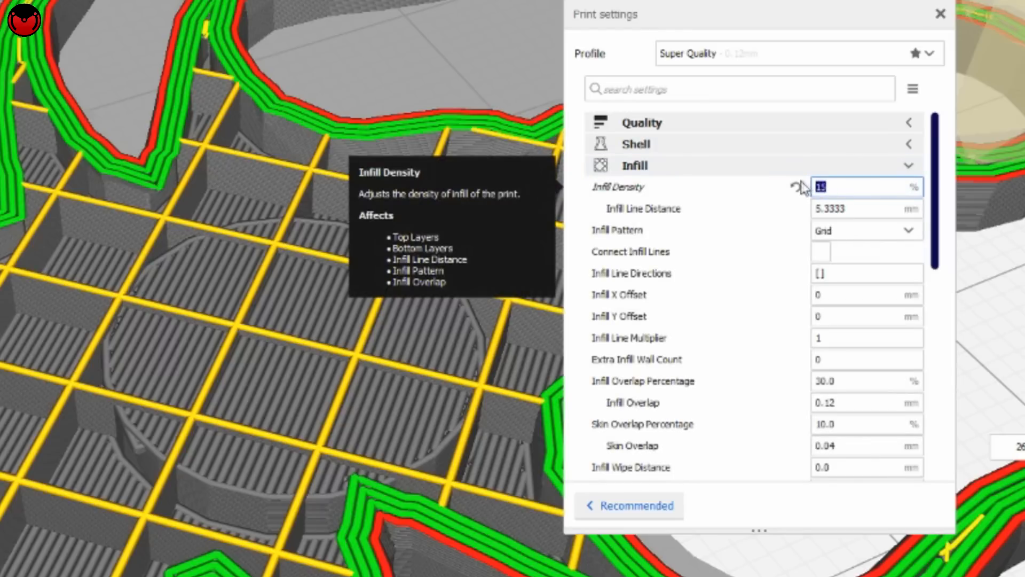
text(0)
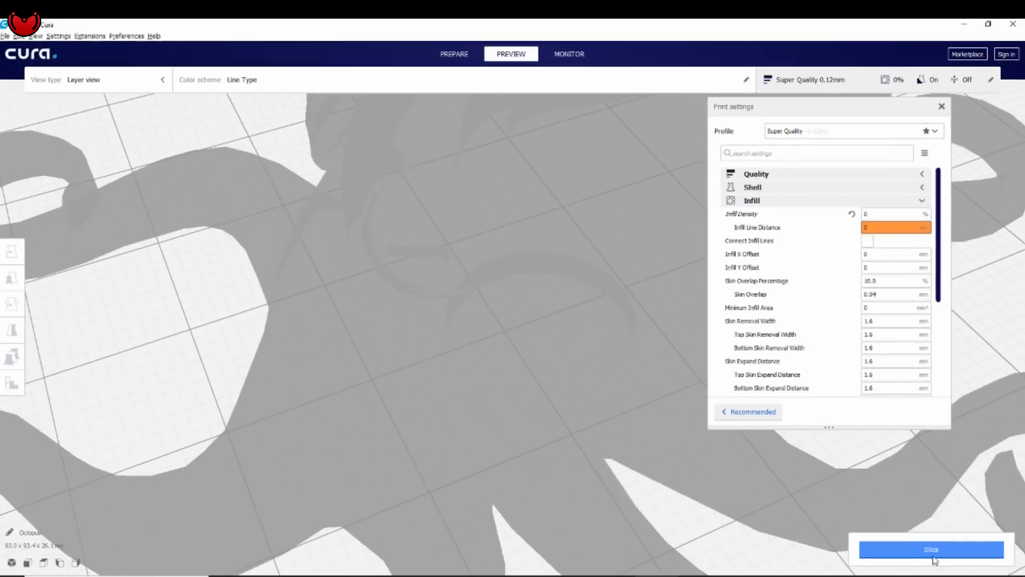
click(932, 550)
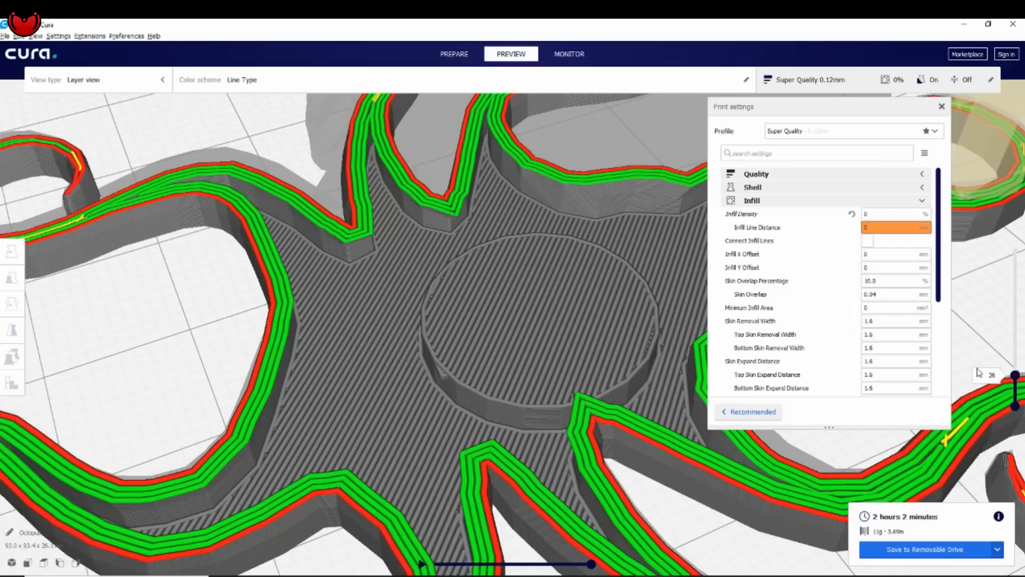
- Raise the displayed layer in stages through 143 and 187 to 214, examining the octopus's hollow interior and the closing top of its head
drag(1015, 375, 1008, 332)
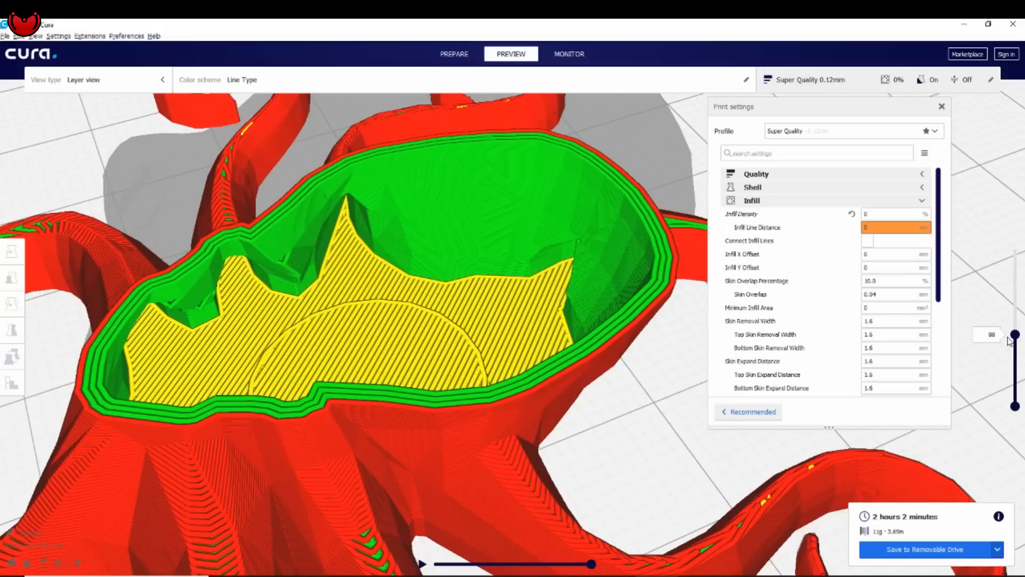
drag(1016, 335, 1014, 297)
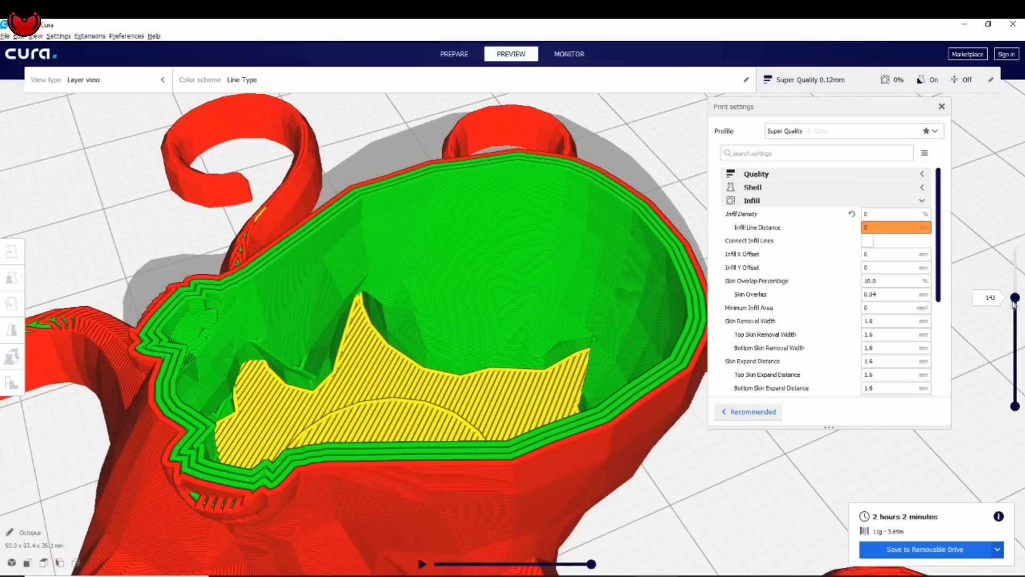
drag(1016, 298, 1014, 268)
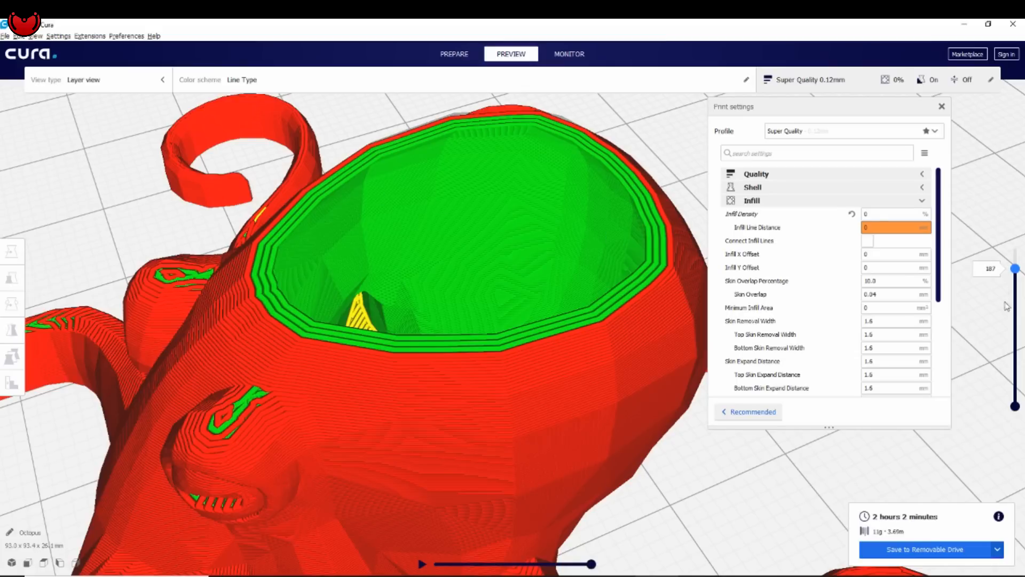
drag(1016, 273, 1006, 251)
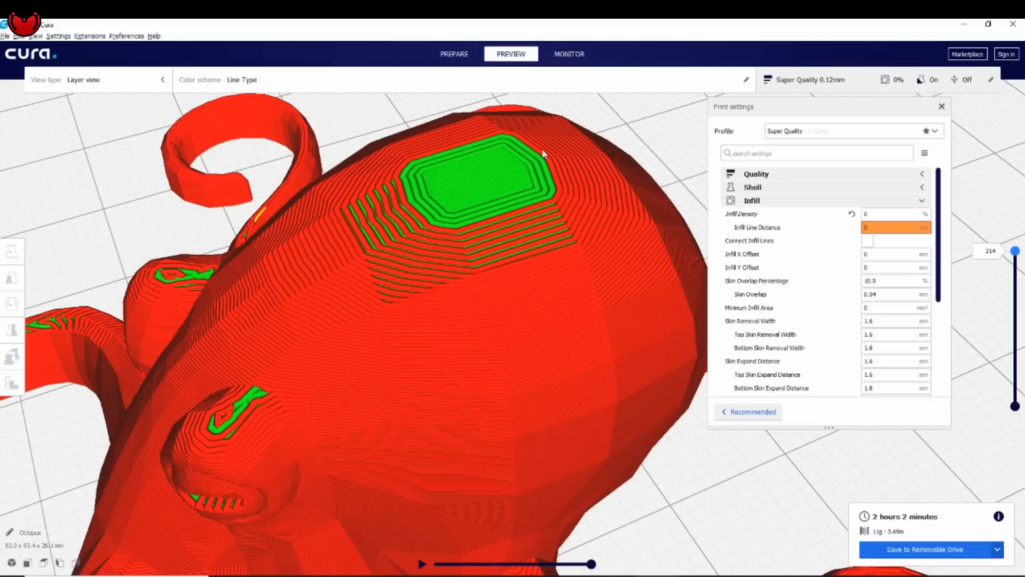
- Search the print settings for "brid" to find the bridge settings
click(475, 164)
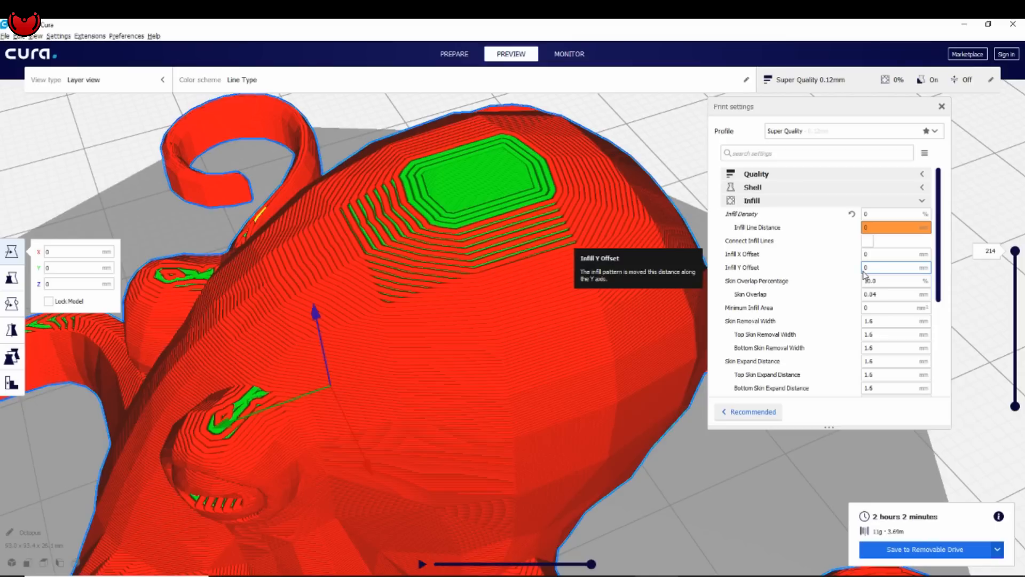
click(762, 154)
text(br)
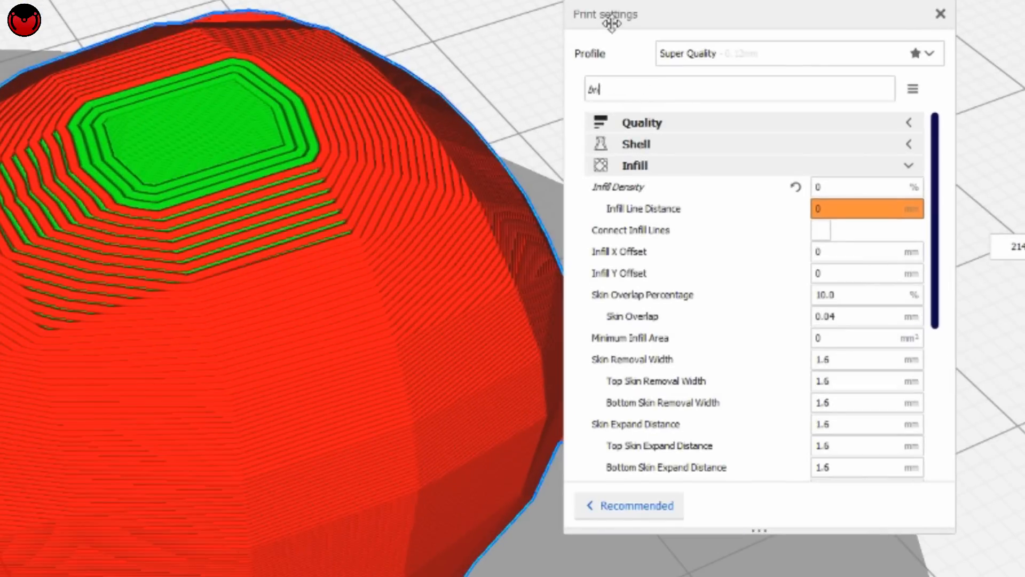
text(id)
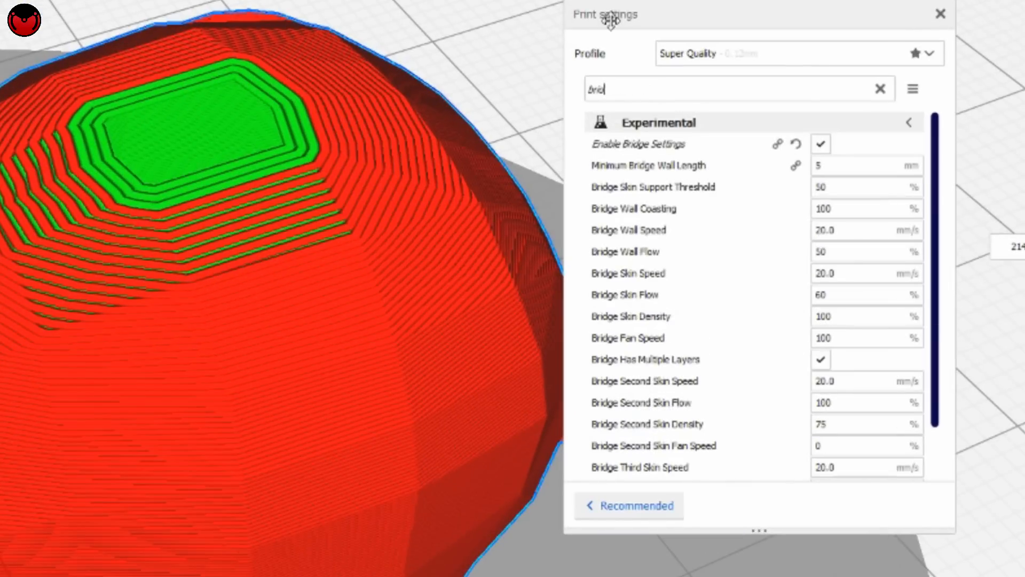
- Switch Enable Bridge Settings off and on again, and clear the settings search
mouse_move(603, 153)
click(822, 146)
click(822, 146)
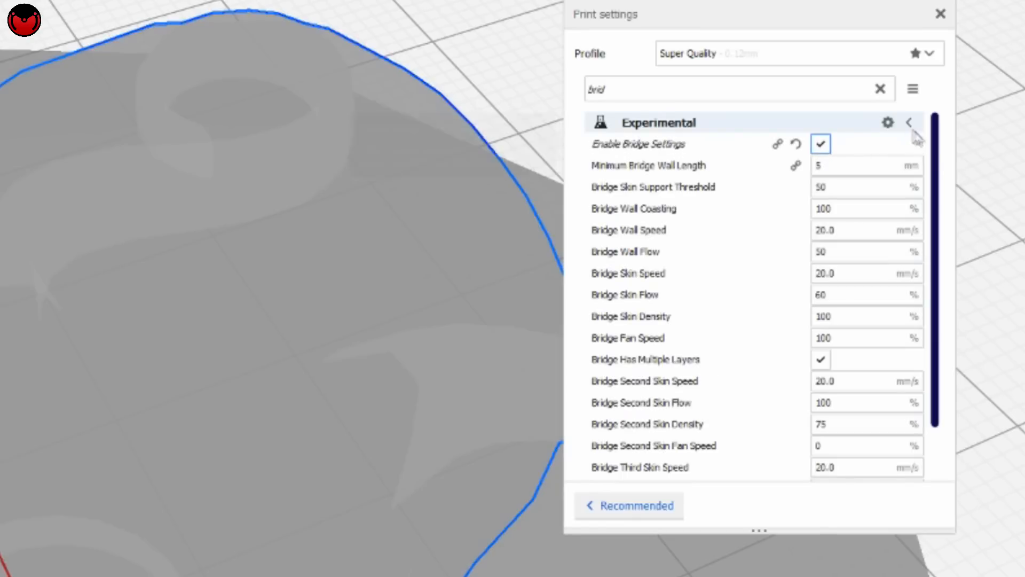
click(879, 90)
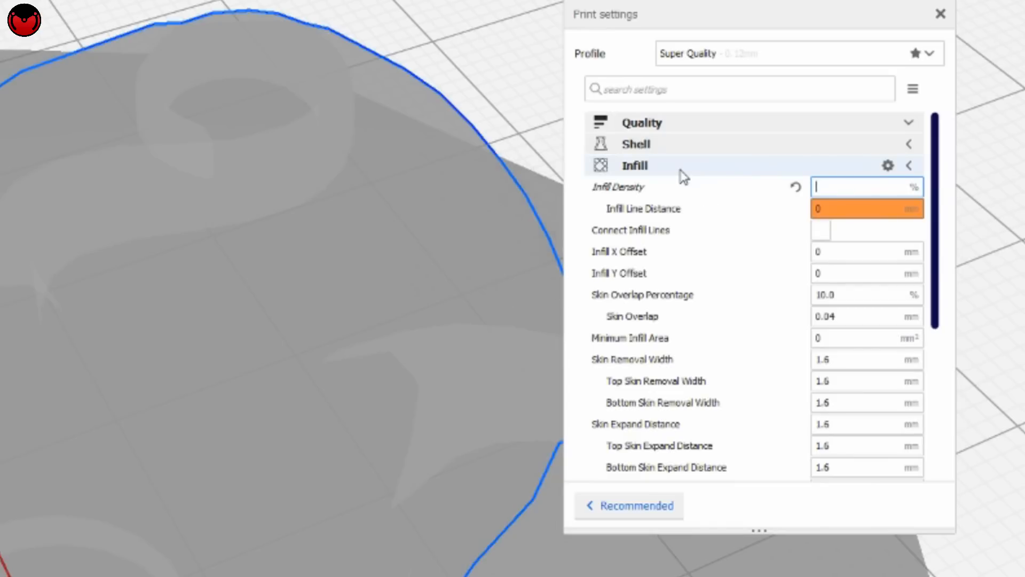
- Set the Infill Density to 20%
text(1)
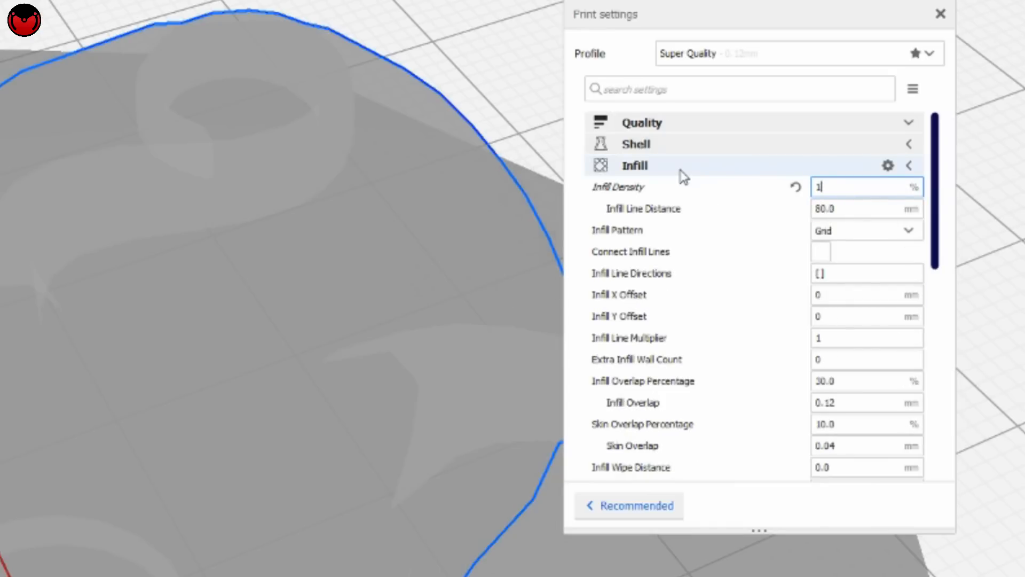
text(520)
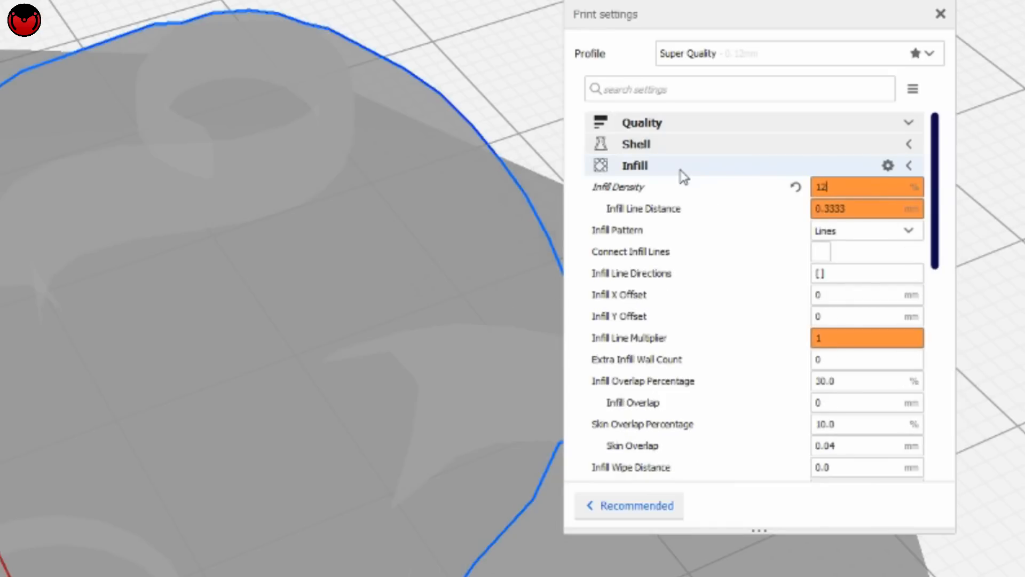
key(BackSpace)
key(BackSpace)
text(20)
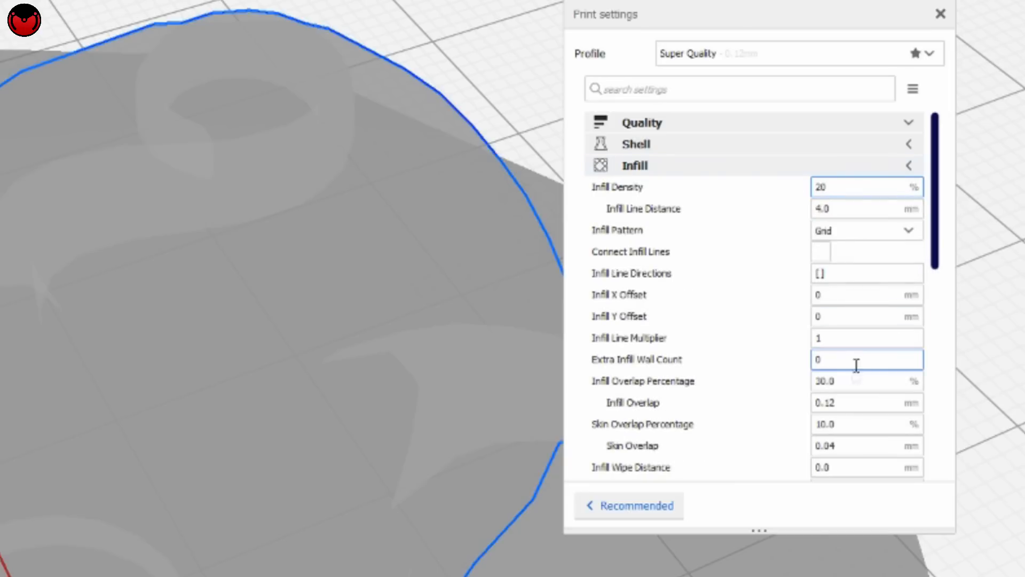
- Enable Infill Support in the Infill category and set the Infill Overhang Angle to 55°
scroll(792, 359, down, 5)
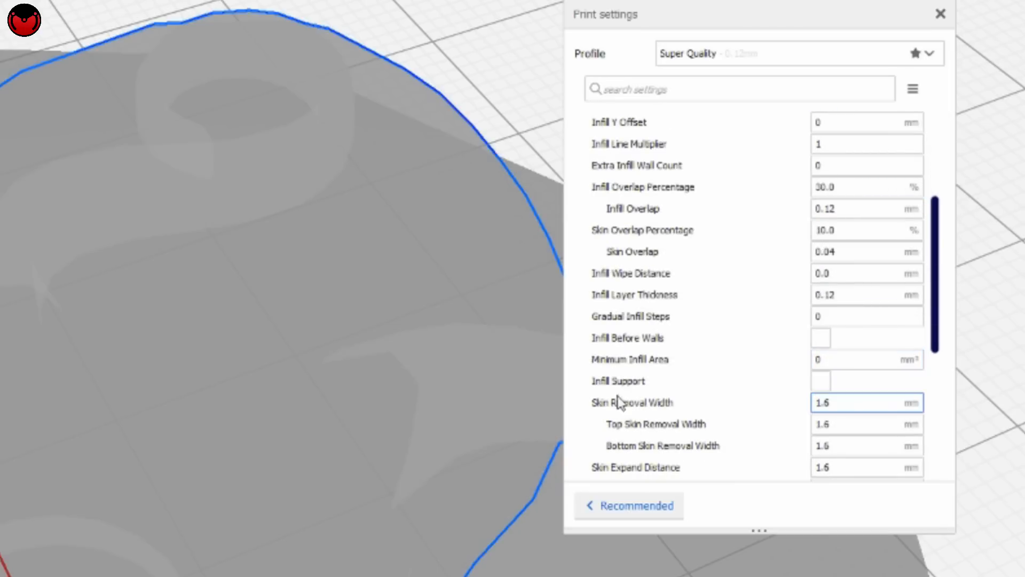
mouse_move(593, 389)
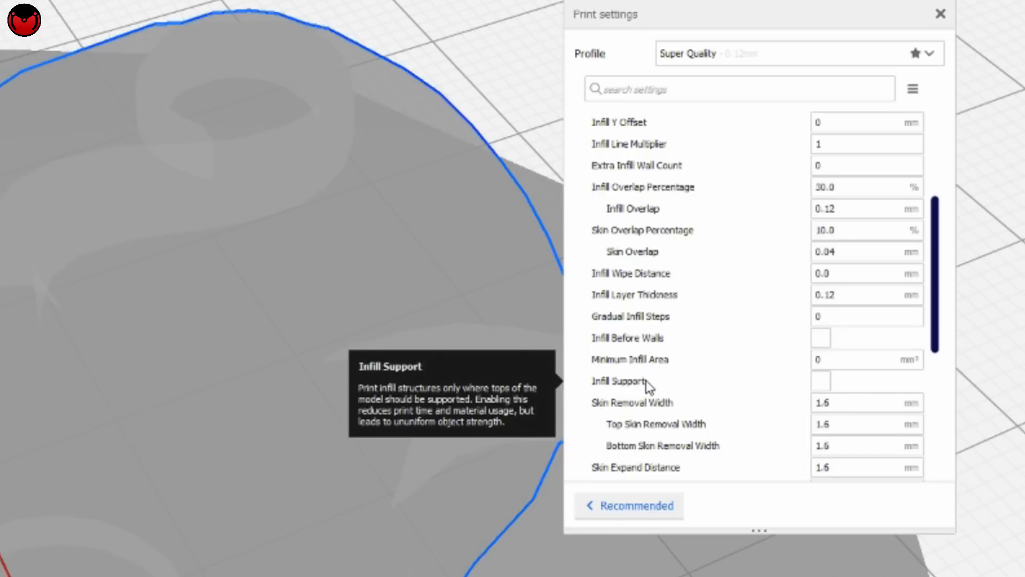
click(822, 382)
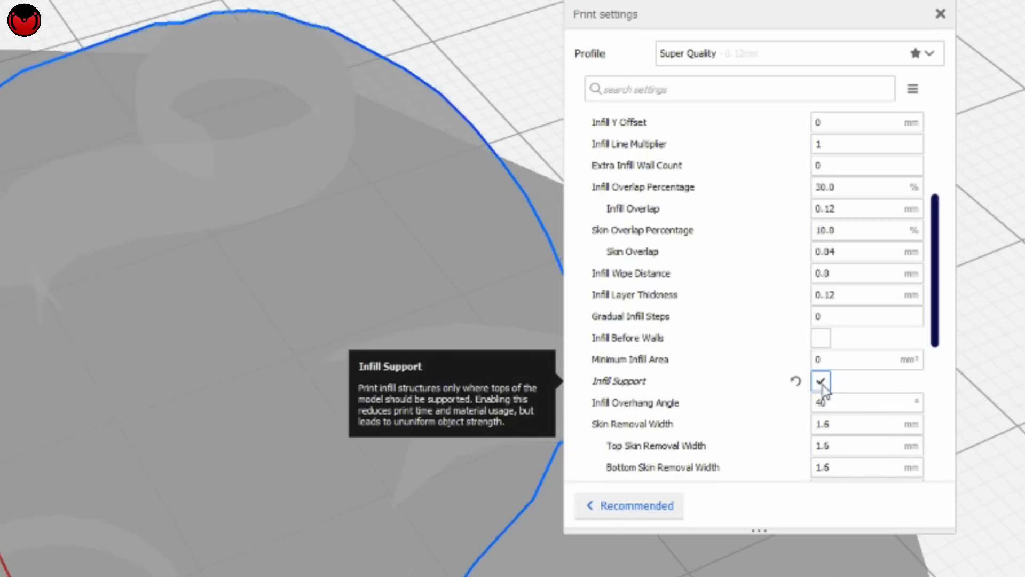
double_click(823, 403)
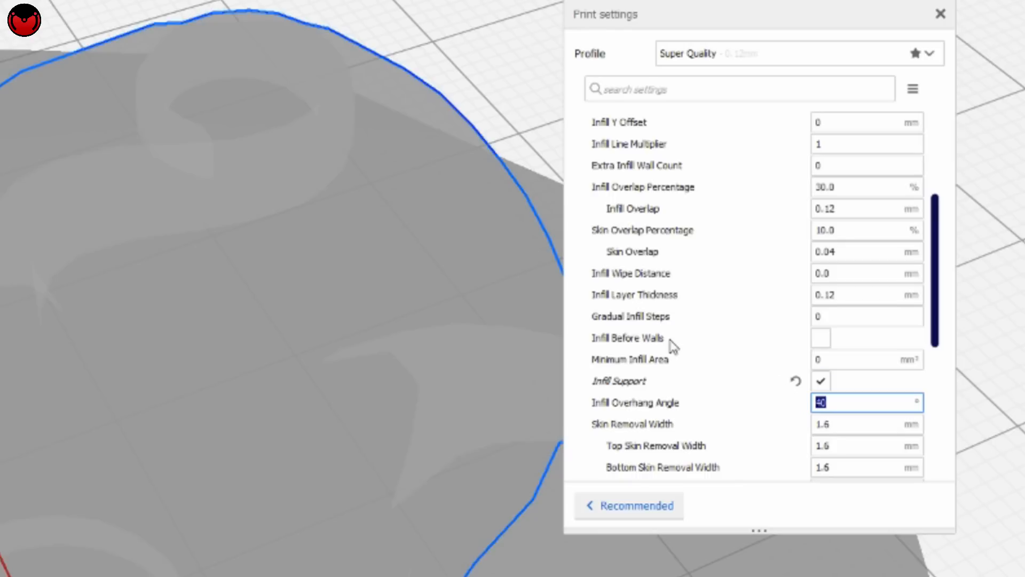
text(55)
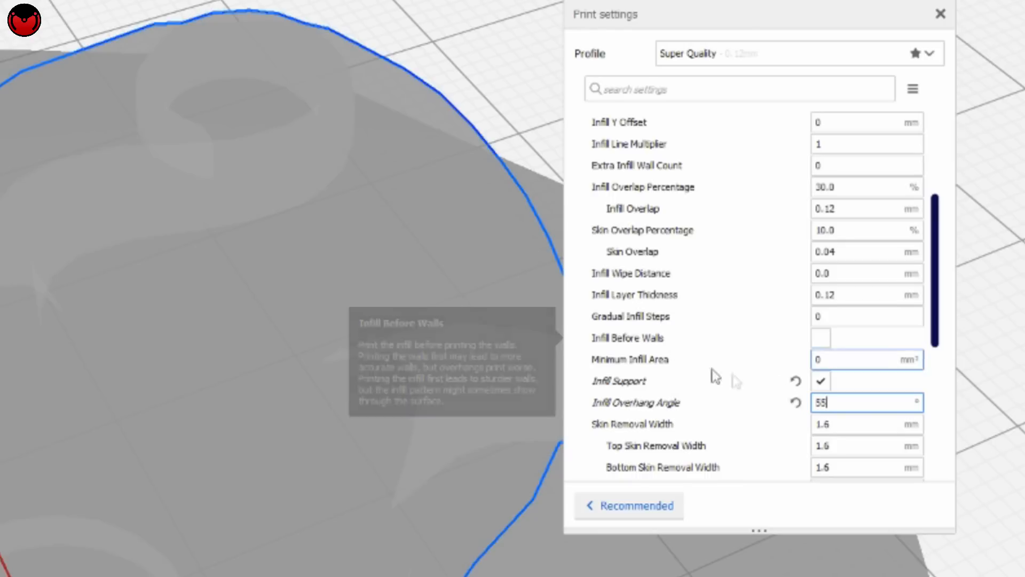
scroll(795, 409, down, 1)
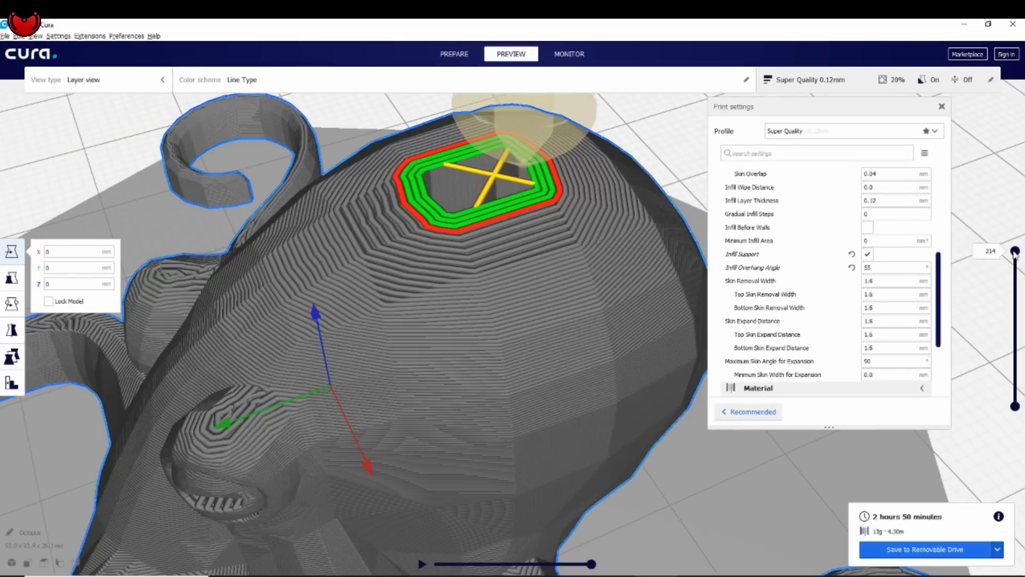
- Lower the displayed layer to 36 and raise it to 117, examining where infill support is built inside the octopus
drag(1015, 254, 1022, 379)
middle_drag(500, 381, 526, 290)
middle_drag(507, 230, 507, 265)
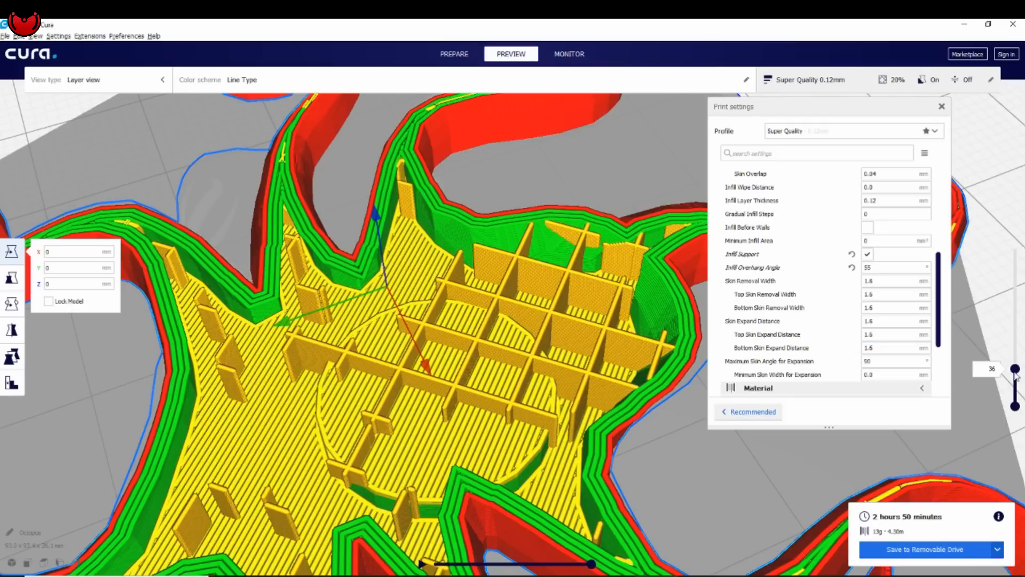
drag(1016, 367, 1009, 313)
- Set the Infill Overhang Angle to 65° and slice the model
double_click(867, 267)
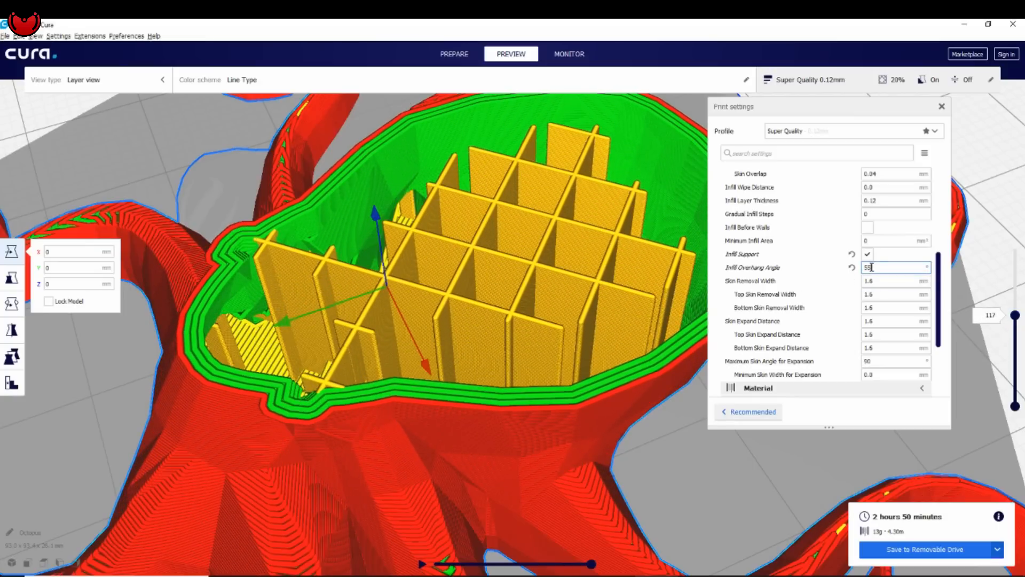
text(65)
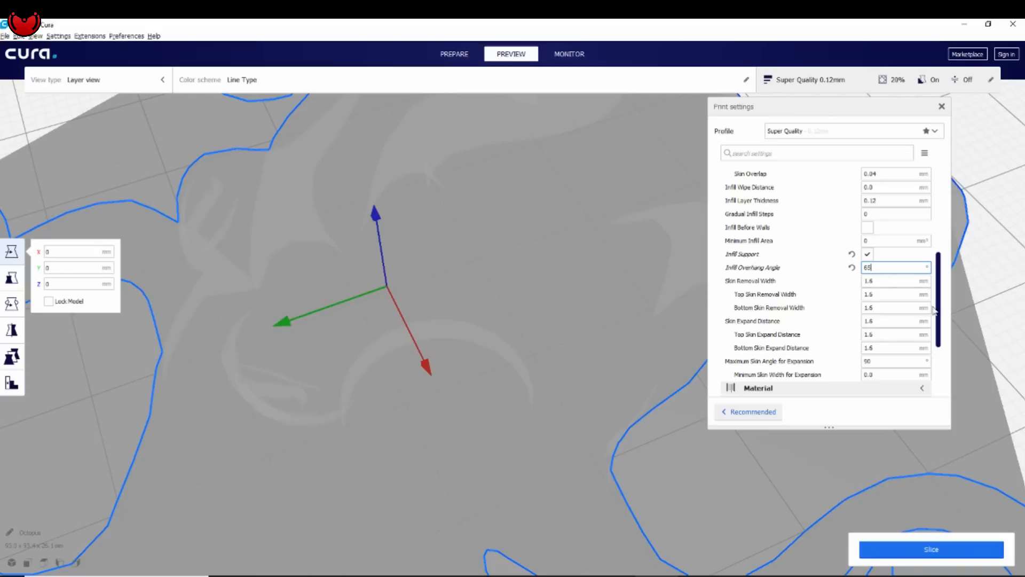
click(928, 554)
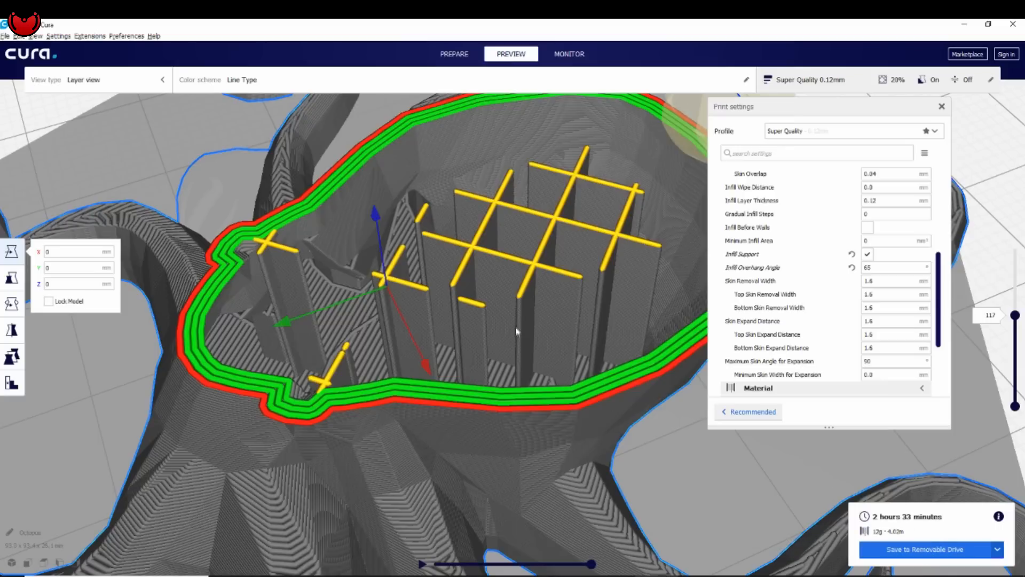
- Raise the displayed layer to 169 and examine the infill support inside the head
click(891, 268)
drag(1017, 320, 1013, 291)
middle_drag(547, 254, 545, 278)
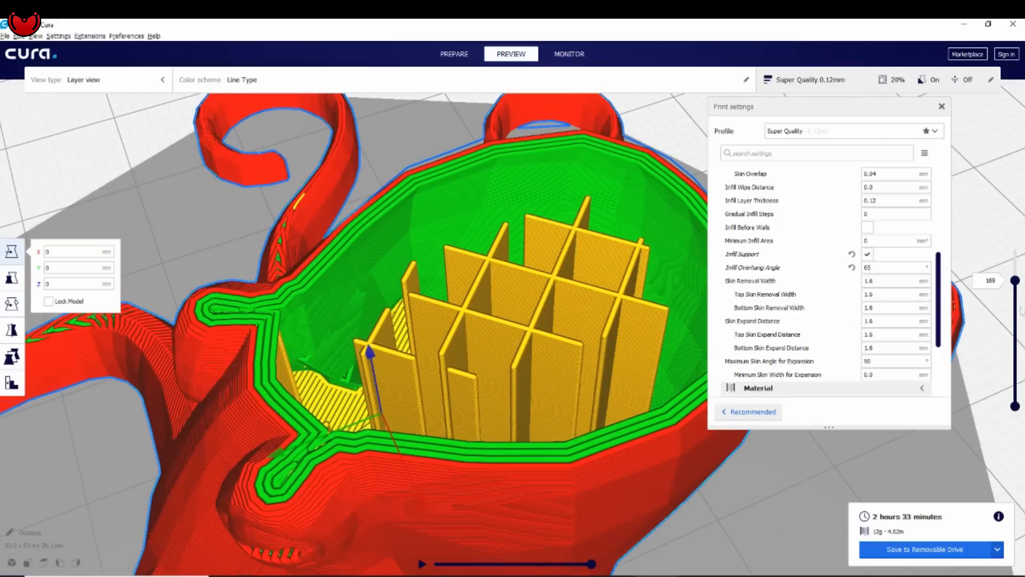
- Show the top layers with the lower layer limit at 173 and inspect the infill under the head's closing surface from below
drag(1016, 283, 1009, 240)
drag(1018, 406, 1015, 292)
right_drag(566, 406, 567, 339)
middle_drag(543, 436, 534, 398)
right_drag(534, 398, 532, 350)
middle_drag(520, 441, 520, 398)
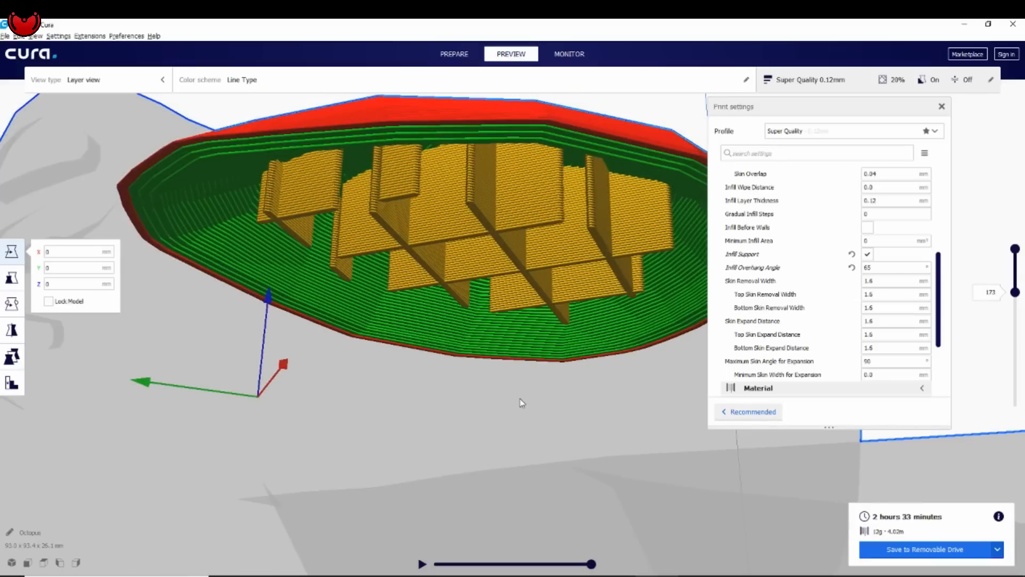
- Restore the lower layer limit to the first layer, lower the top limit to 147 and examine the infill from above
drag(1015, 292, 1020, 444)
scroll(498, 391, down, 8)
right_drag(506, 294, 501, 366)
drag(1015, 249, 1016, 297)
right_drag(435, 267, 478, 294)
right_drag(520, 267, 494, 307)
scroll(899, 212, up, 5)
scroll(898, 212, up, 3)
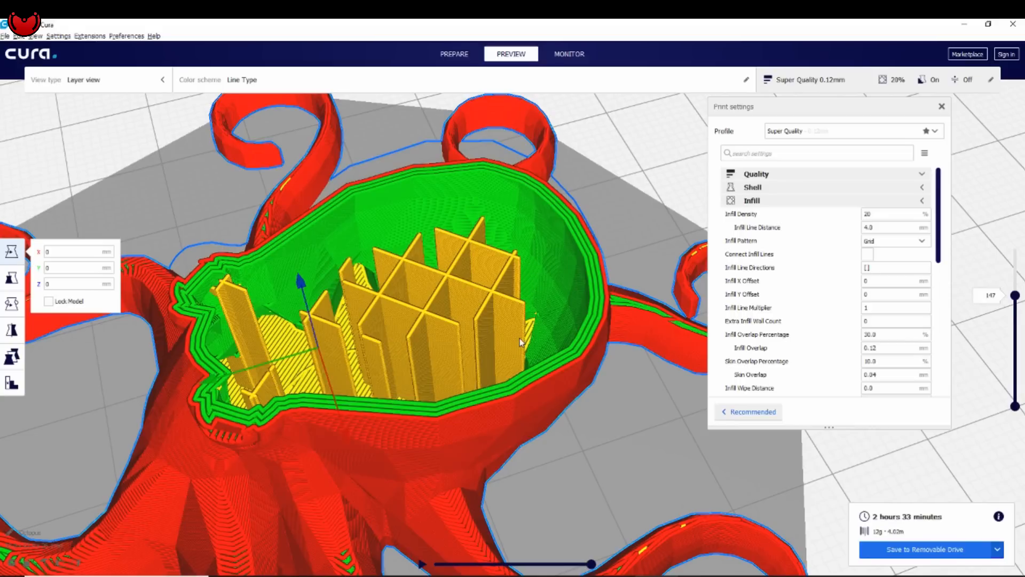
- Examine the head's infill support at layer 164 from several angles around the octopus
scroll(520, 338, down, 4)
scroll(520, 338, up, 3)
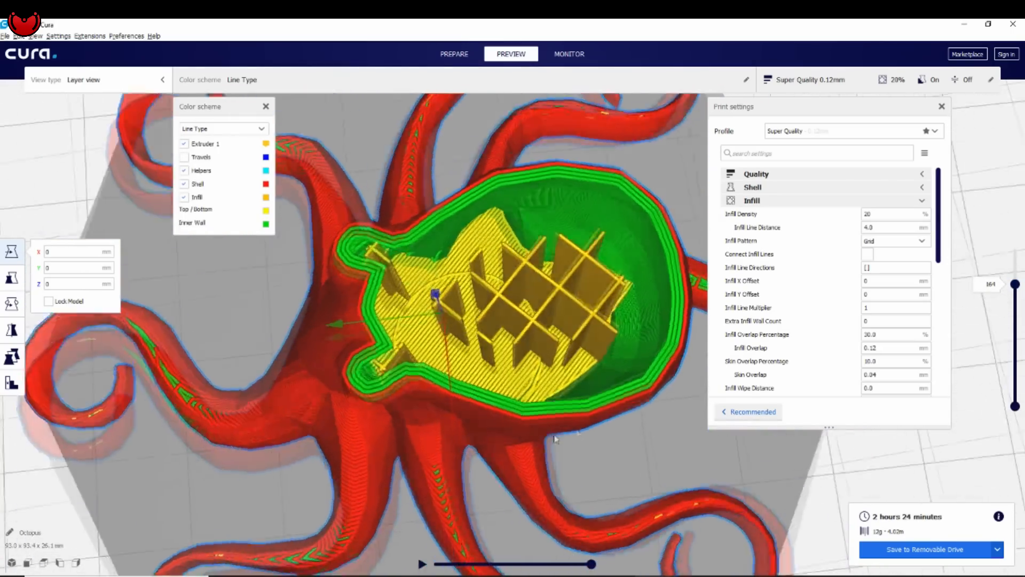
right_drag(556, 439, 550, 394)
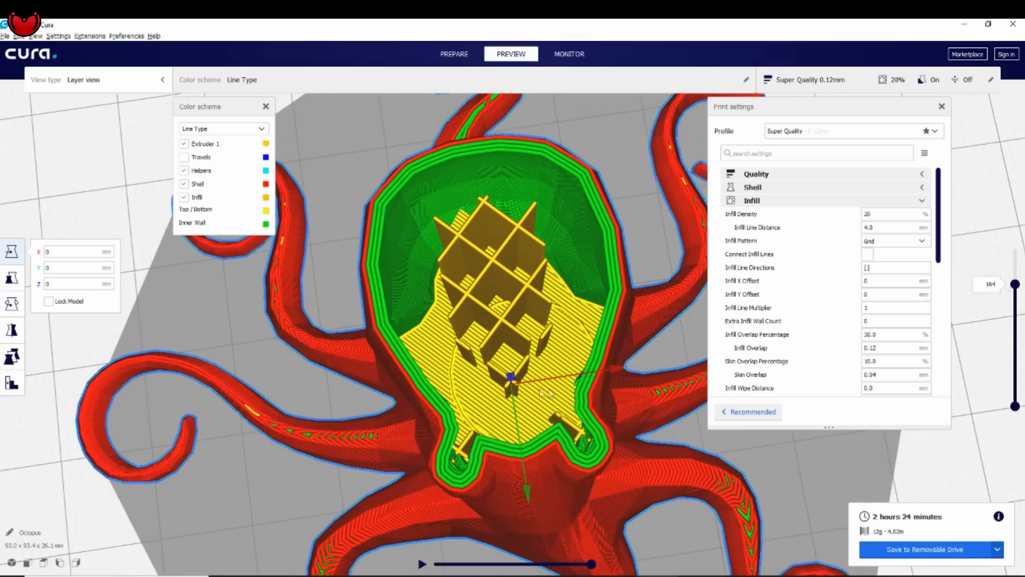
right_drag(464, 353, 432, 364)
right_drag(505, 381, 494, 346)
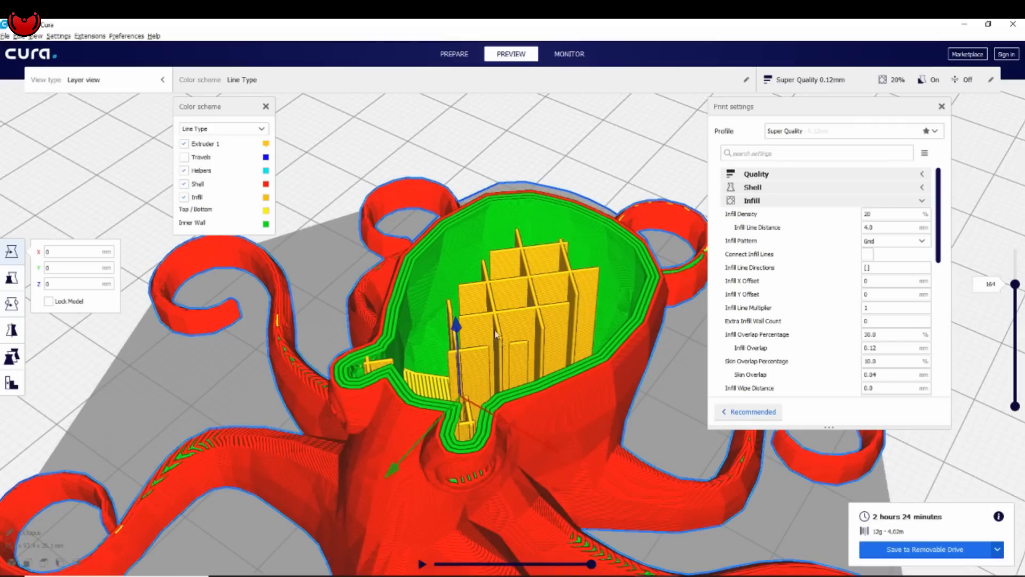
right_drag(535, 351, 497, 373)
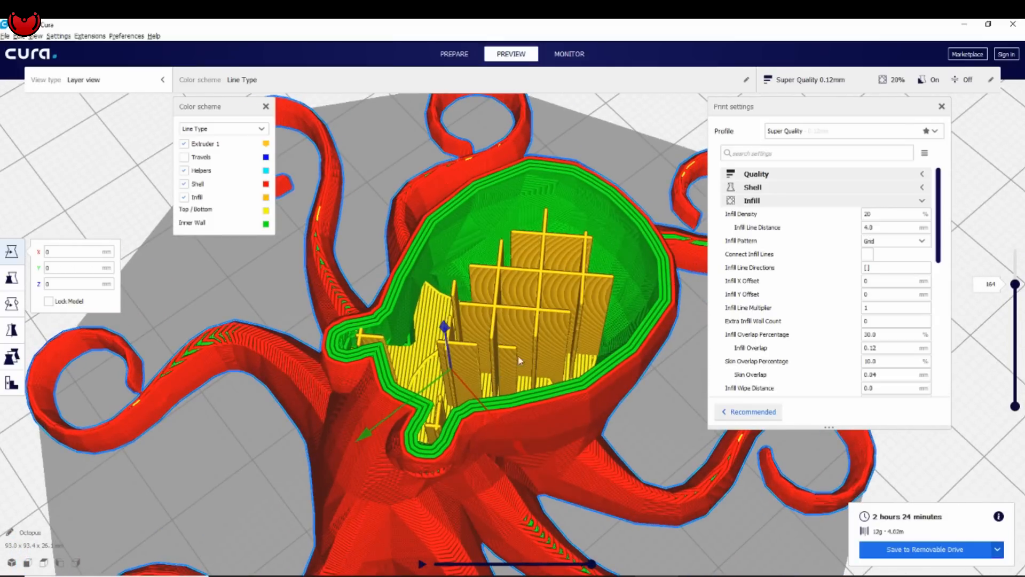
right_drag(535, 357, 507, 354)
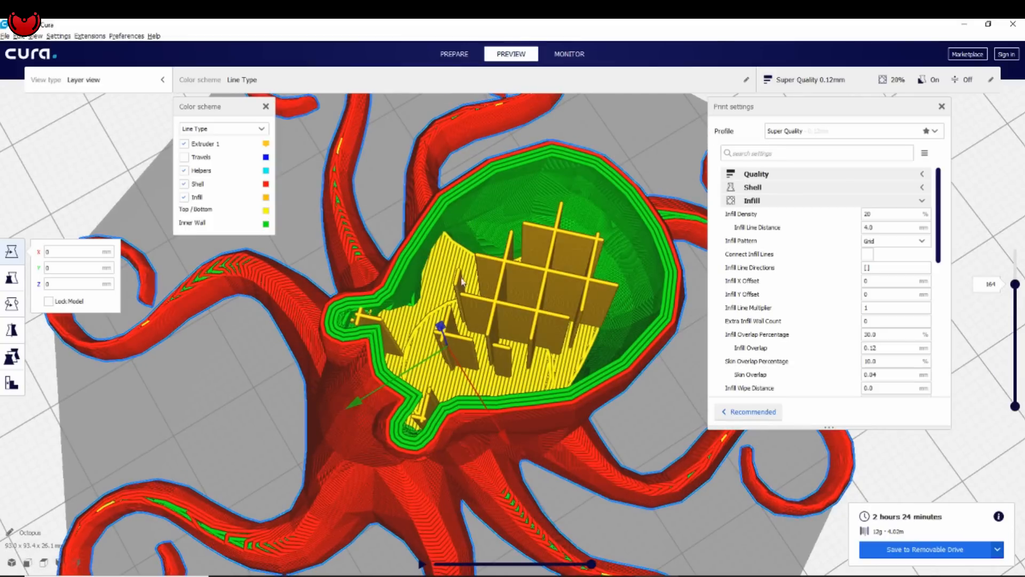
- Try an Infill Density of 60%, replace it with 40% and slice the model
click(874, 214)
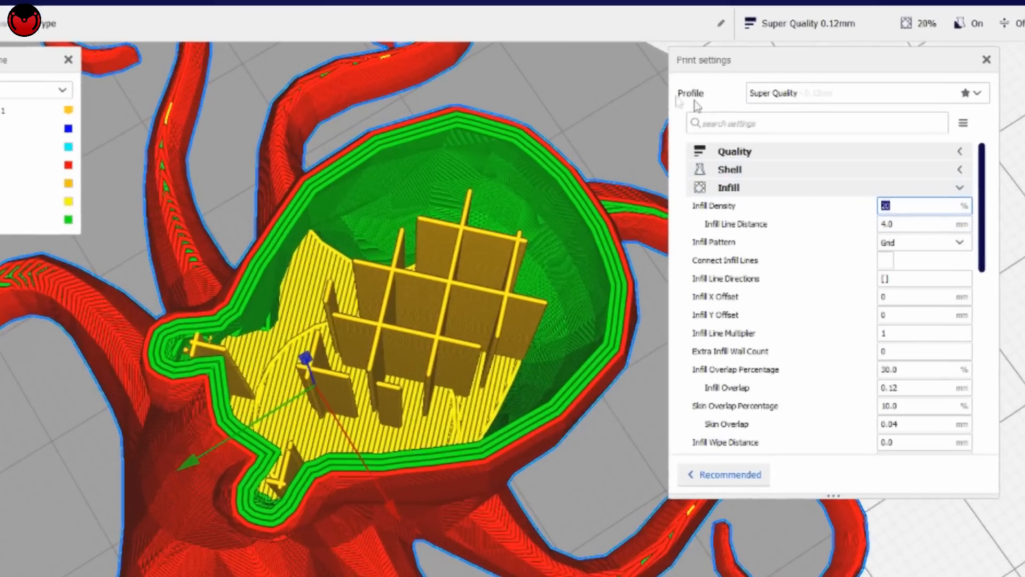
text(60)
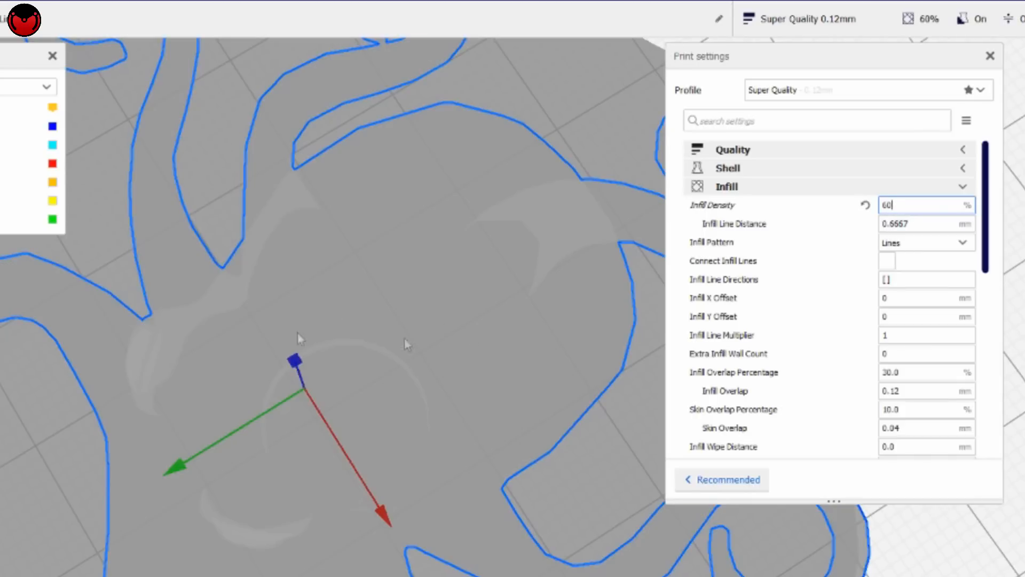
click(866, 208)
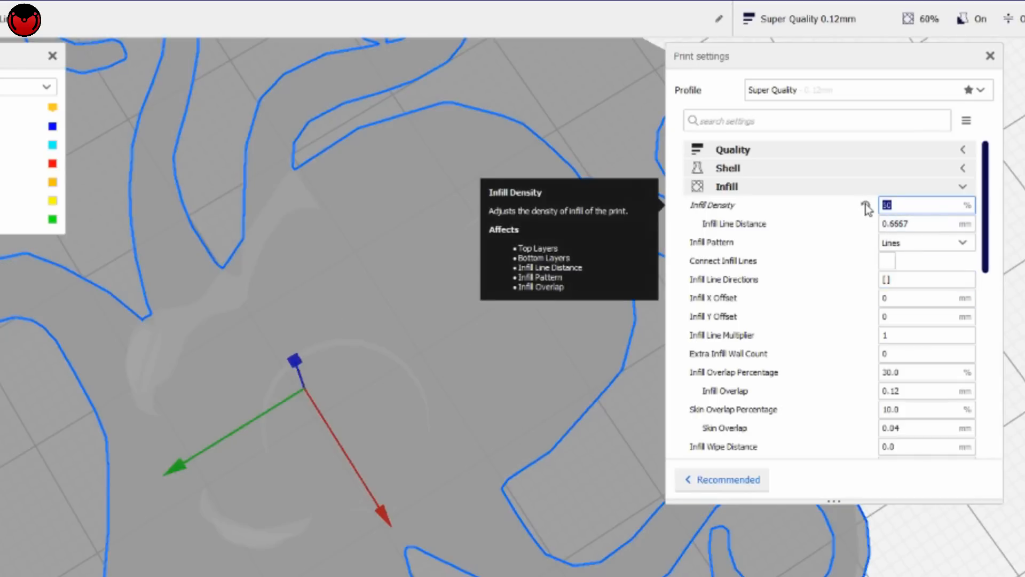
text(40)
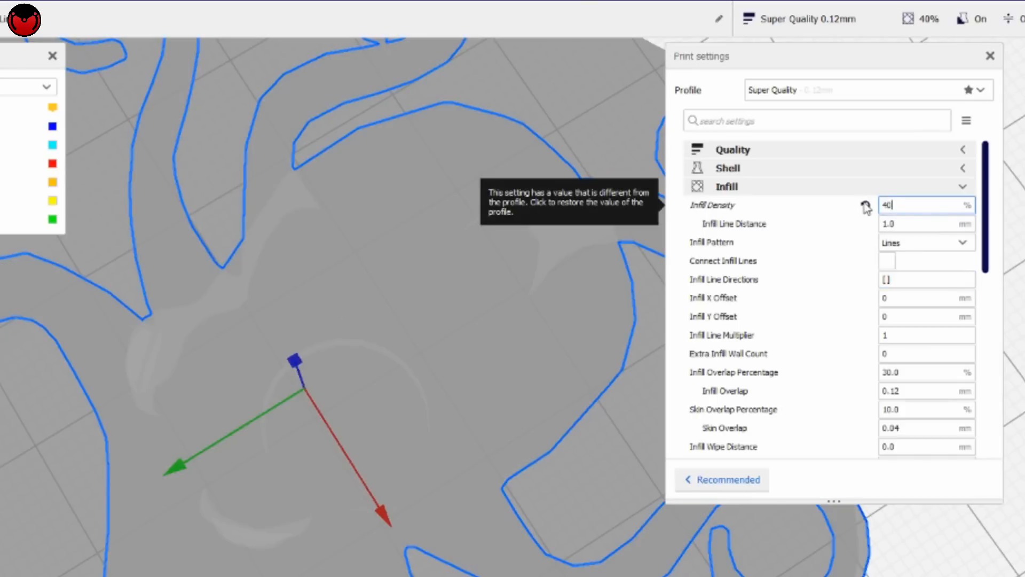
click(476, 495)
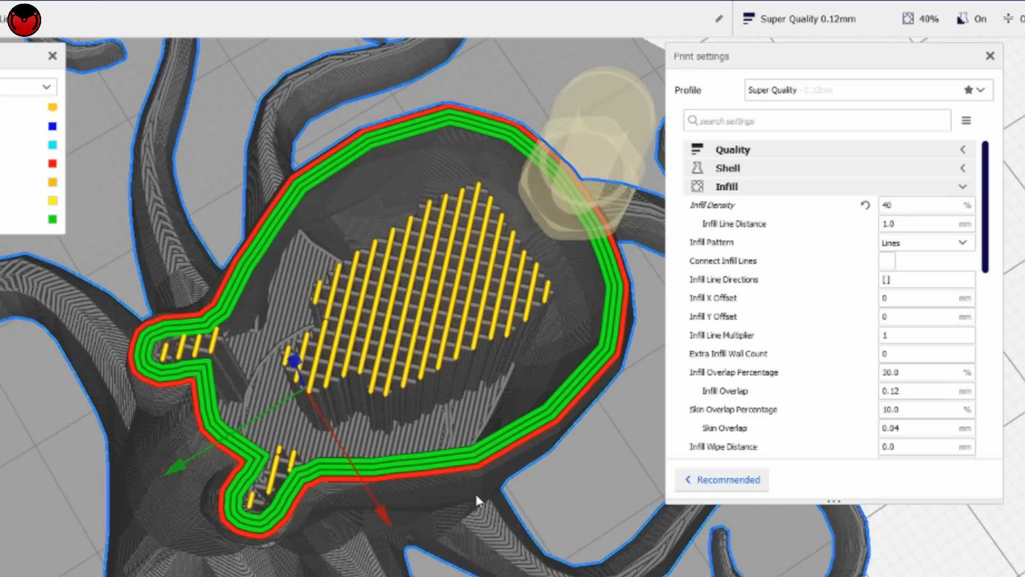
- Examine the 40% infill support inside the octopus's head and review the available Infill Pattern options without changing the pattern
right_drag(461, 465, 511, 345)
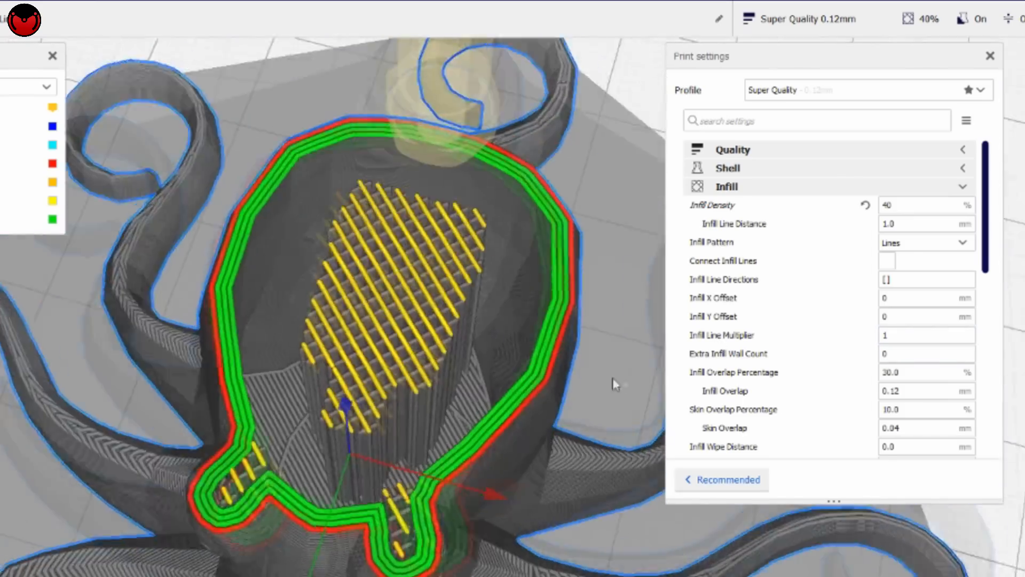
right_drag(613, 377, 400, 420)
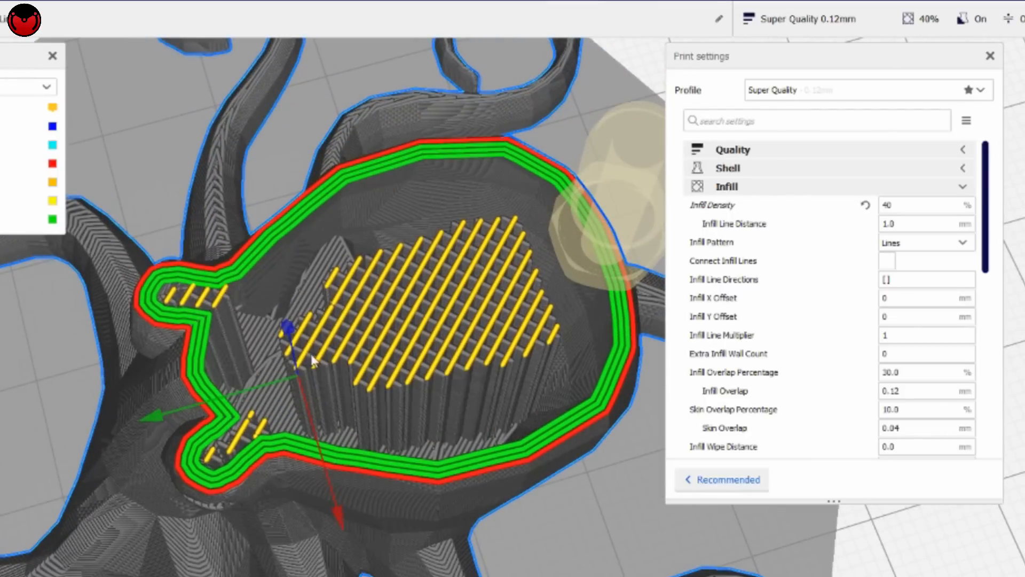
right_drag(374, 368, 377, 312)
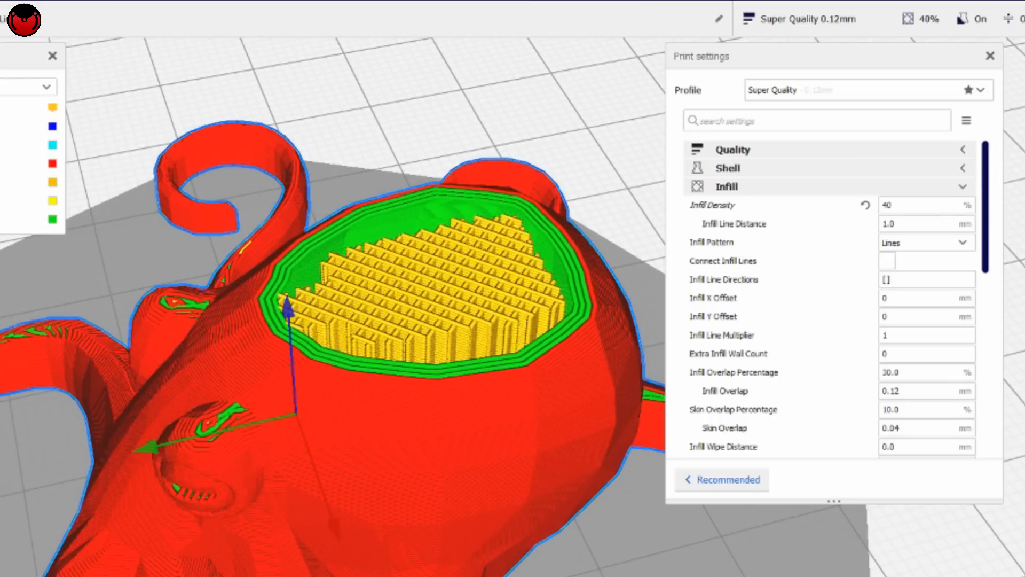
click(963, 243)
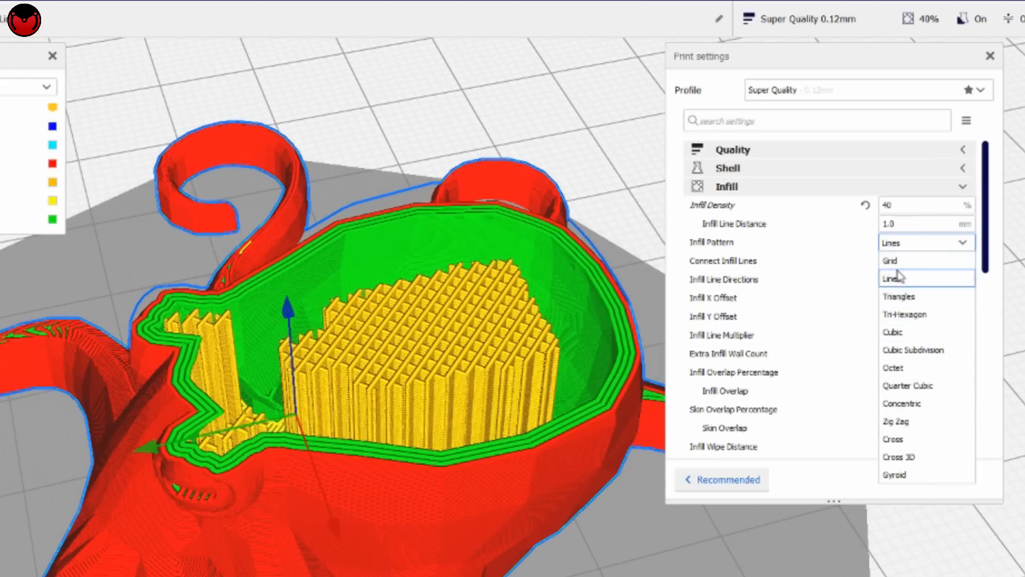
click(988, 191)
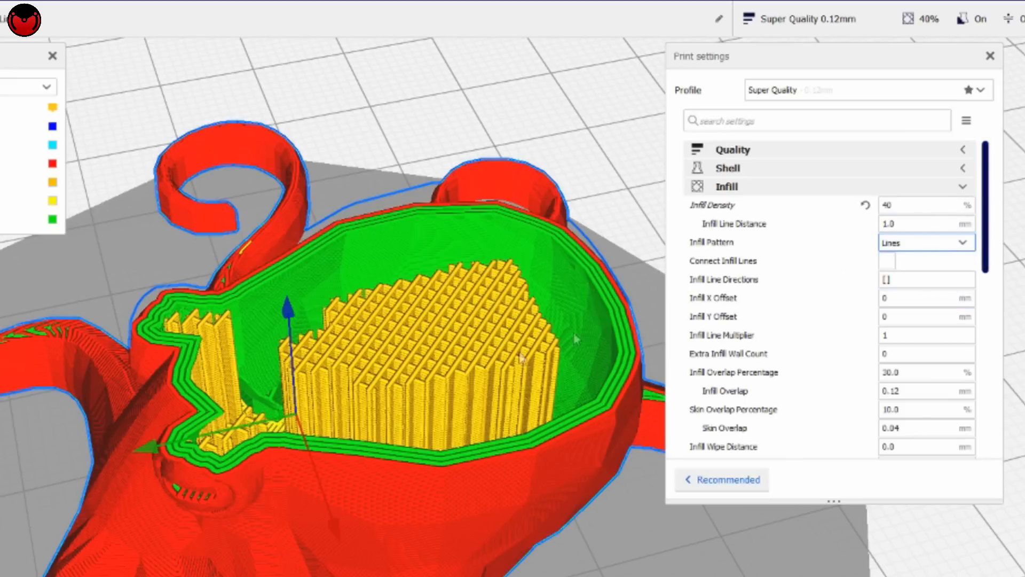
- Inspect the infill from above and from beneath the octopus, and collapse the Infill category
right_drag(473, 479, 422, 345)
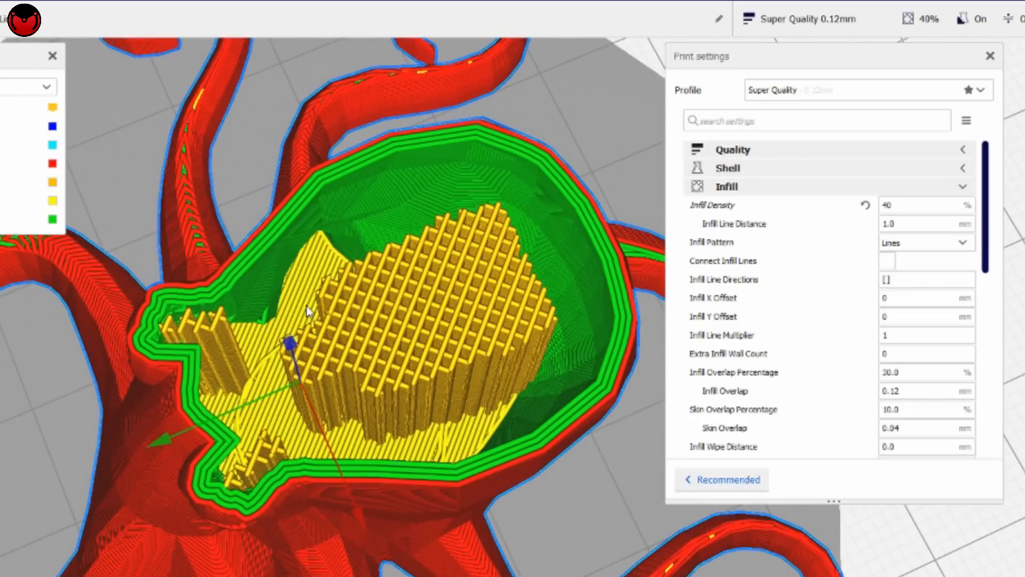
right_drag(412, 358, 445, 113)
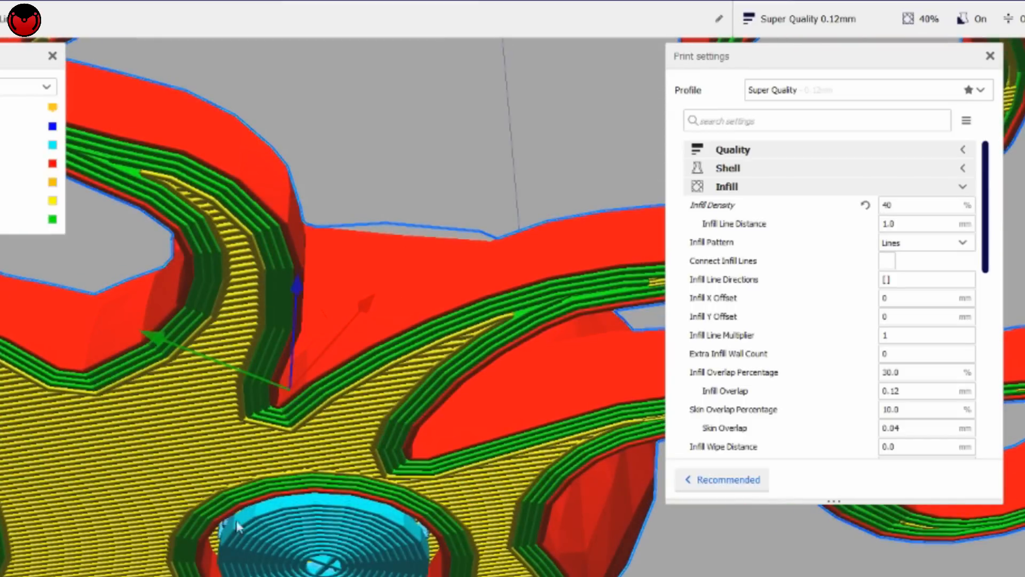
right_drag(364, 237, 345, 356)
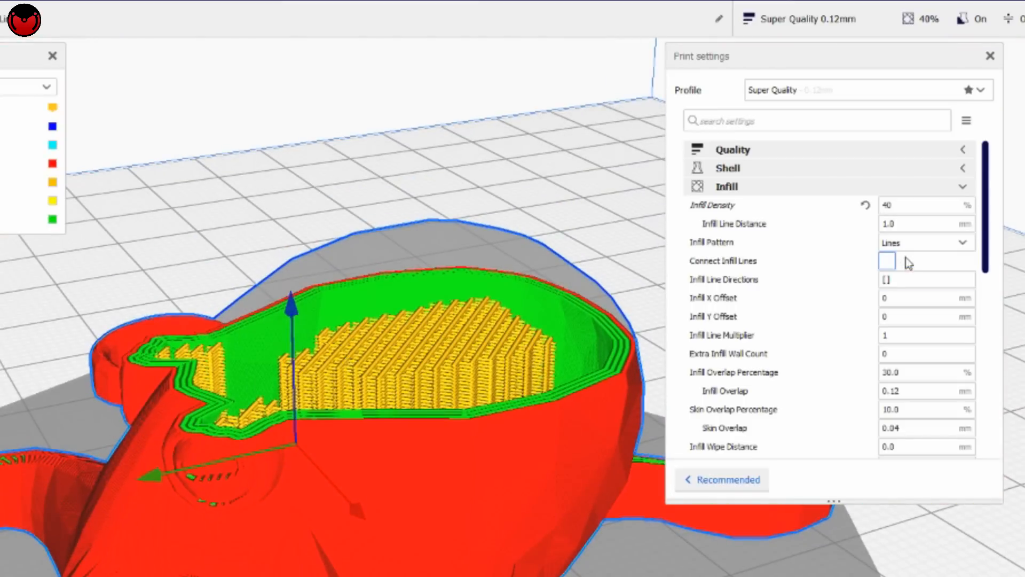
click(964, 187)
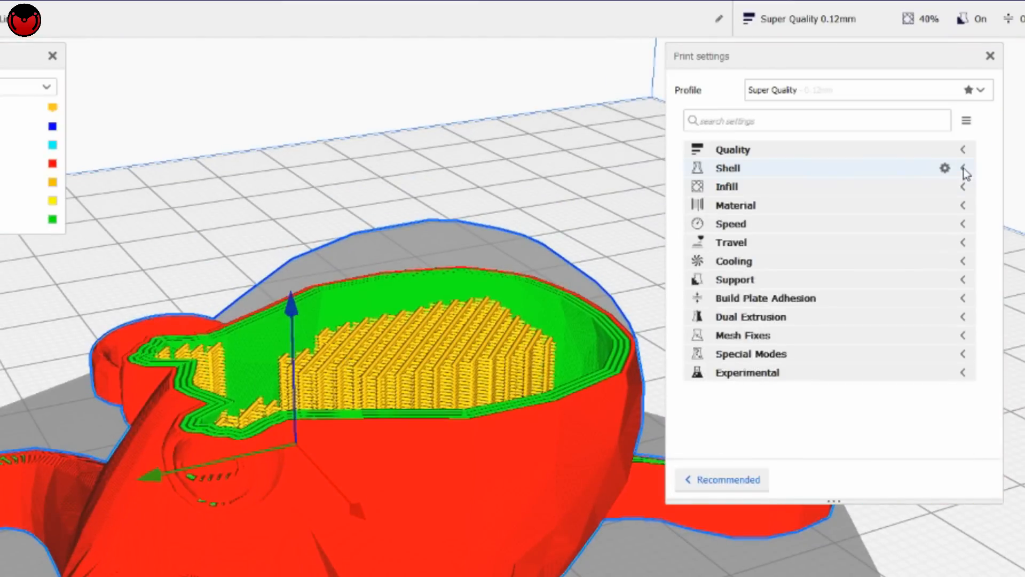
- Expand the Shell category and set Bottom Layers to 0
click(964, 168)
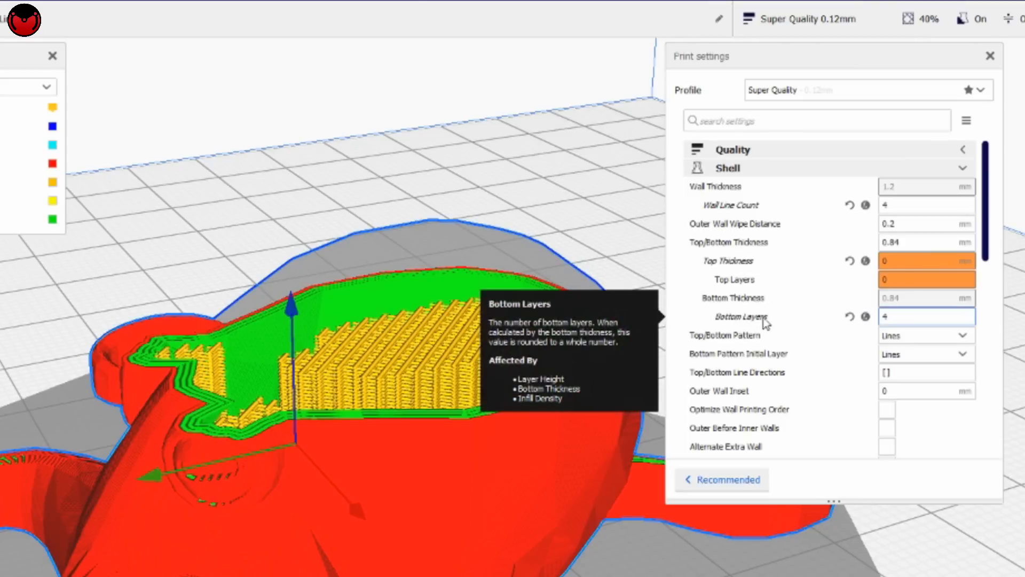
double_click(887, 316)
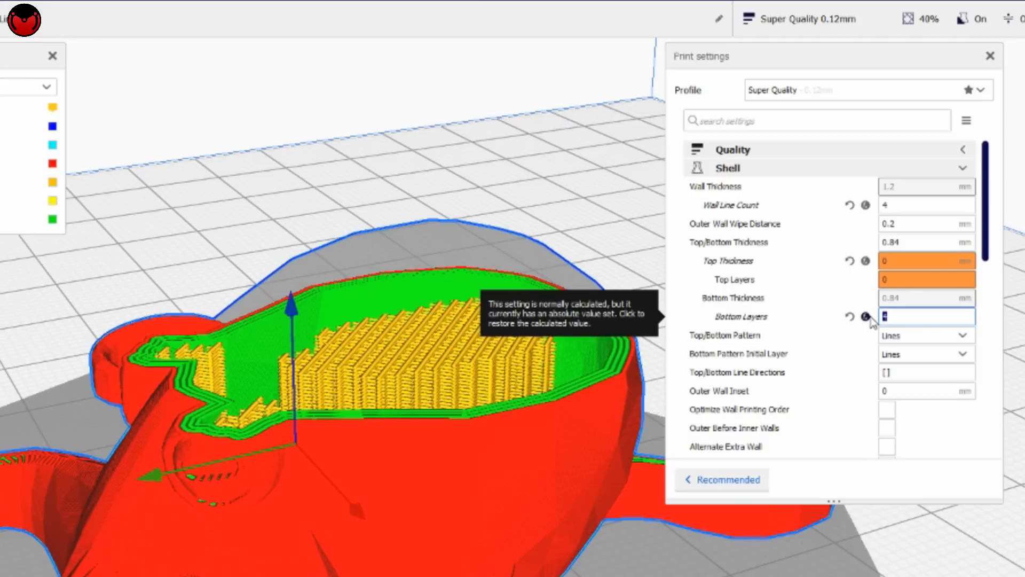
text(0)
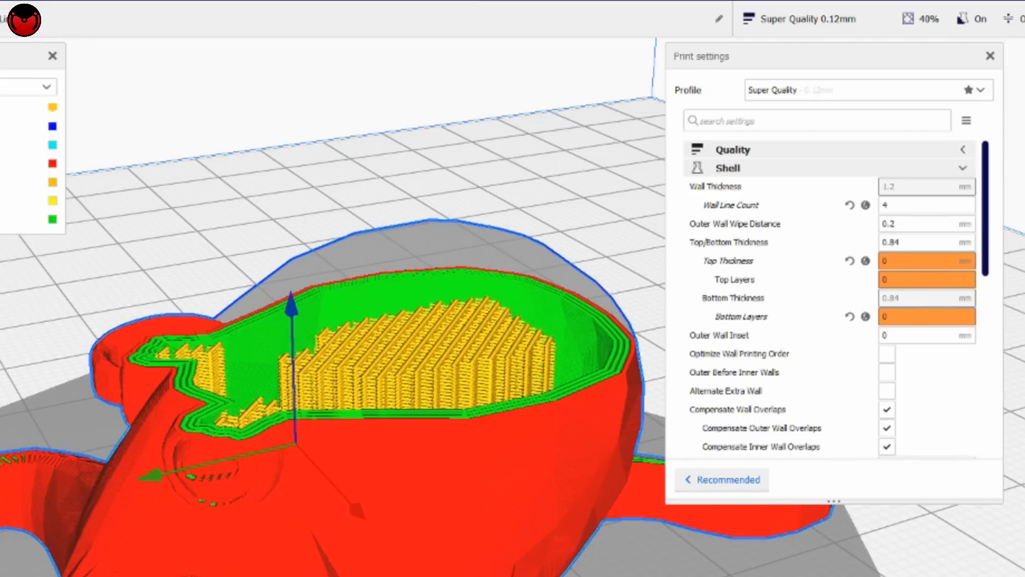
- Examine the octopus's open underside, inner walls and infill from above and beneath at different layers
right_drag(453, 335, 431, 435)
mouse_move(1024, 278)
mouse_down()
mouse_move(1024, 315)
mouse_move(1024, 290)
mouse_up()
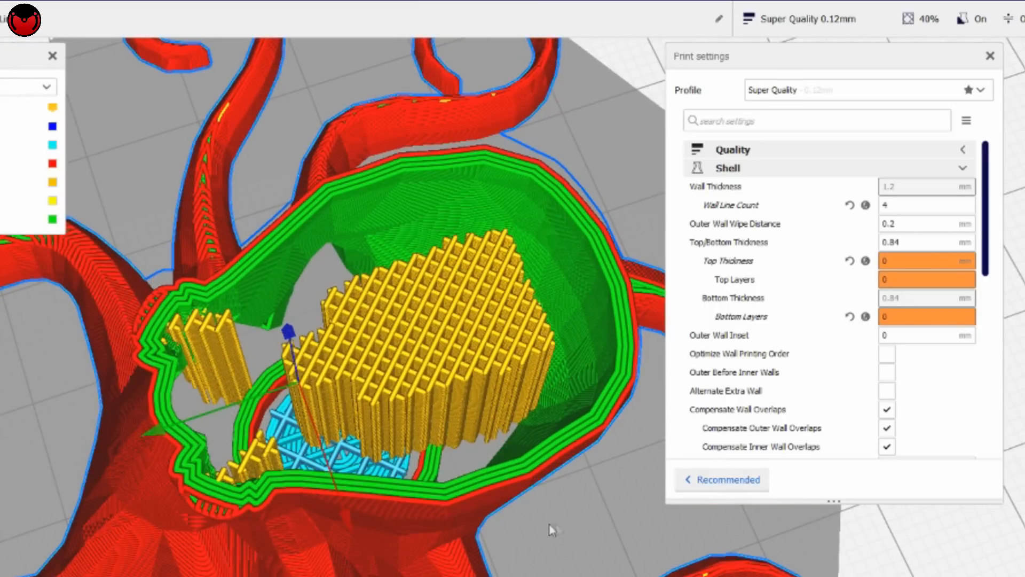
scroll(453, 422, down, 5)
scroll(478, 279, up, 10)
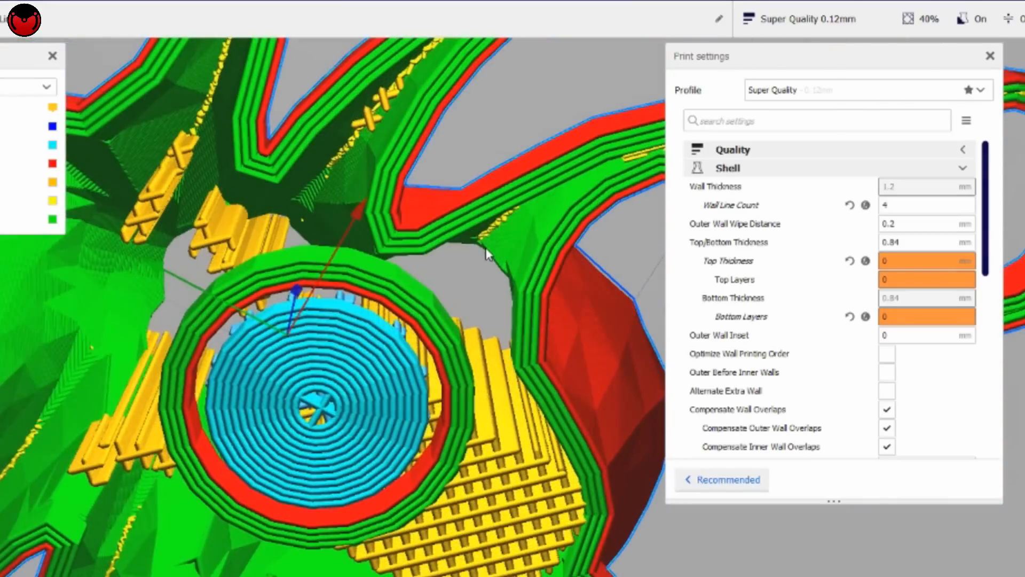
right_drag(487, 253, 451, 374)
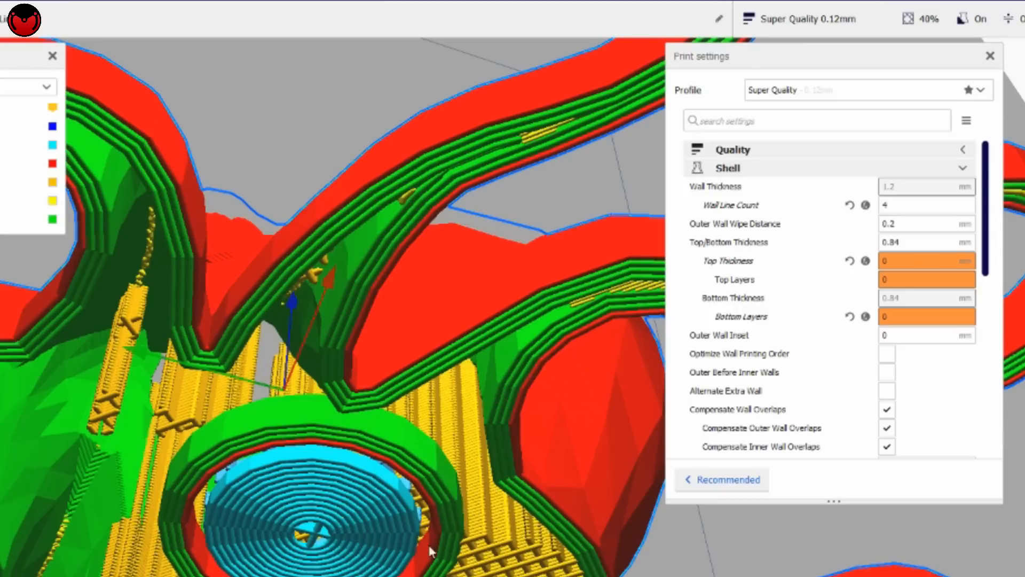
scroll(265, 462, down, 3)
right_drag(321, 430, 416, 381)
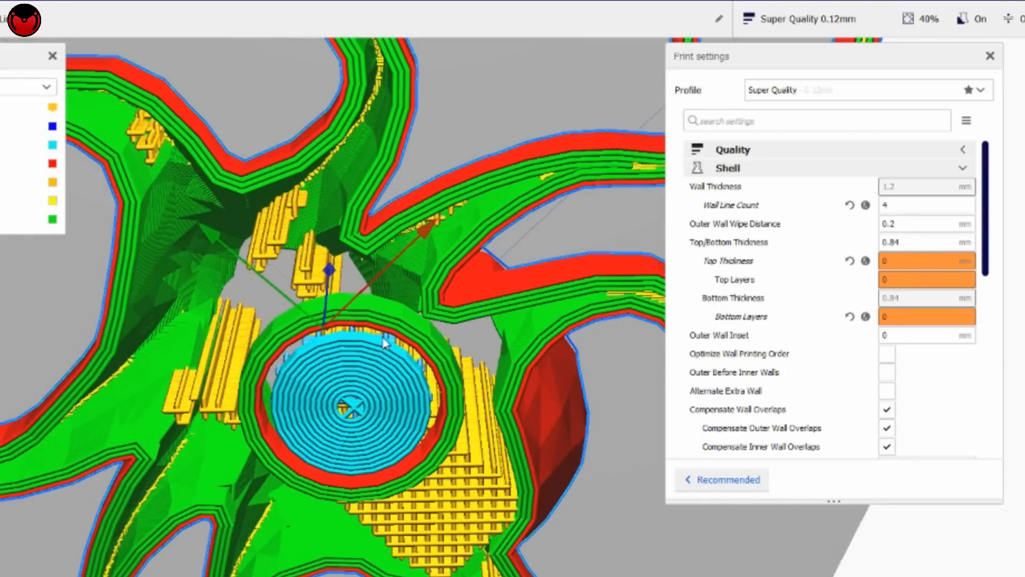
right_drag(383, 326, 217, 427)
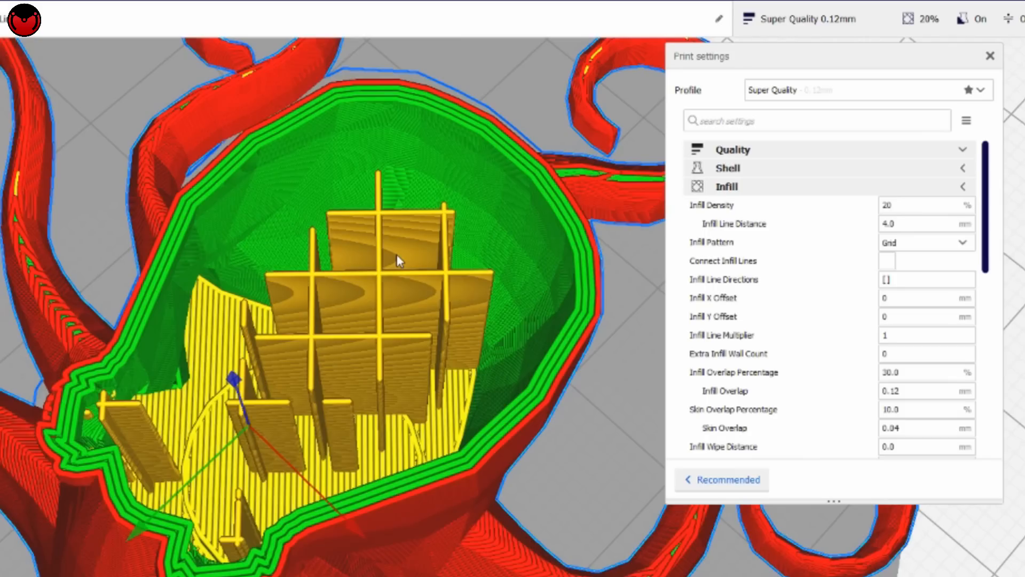
- Show Travels in the Line Type color scheme and view the travel lines across the whole octopus
scroll(396, 254, down, 3)
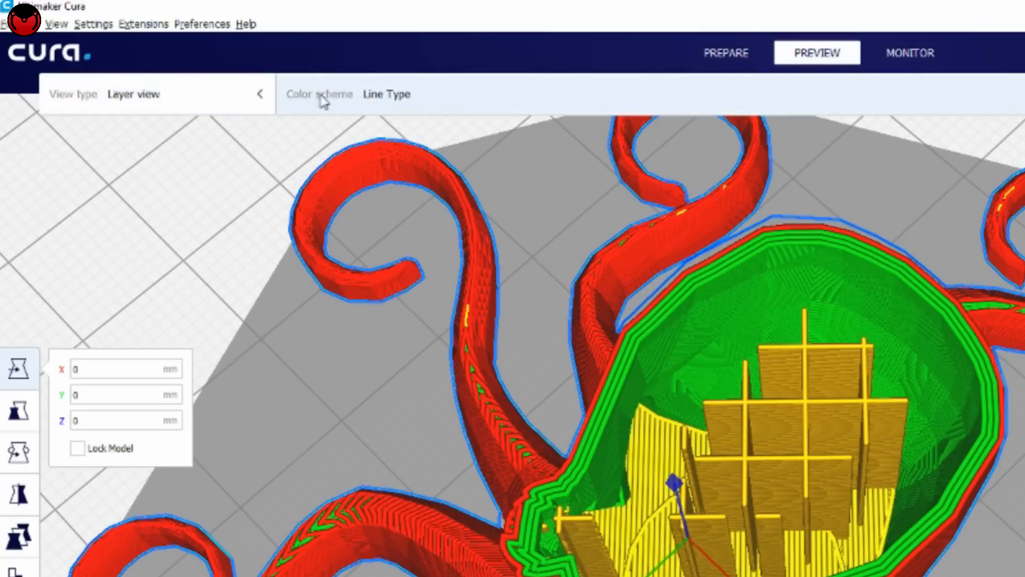
click(358, 101)
click(294, 218)
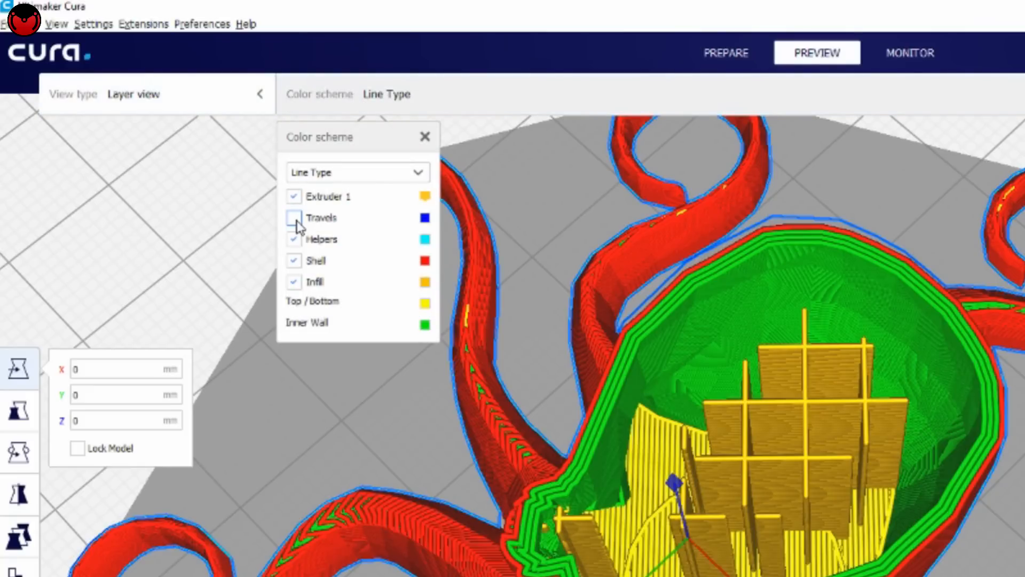
click(294, 218)
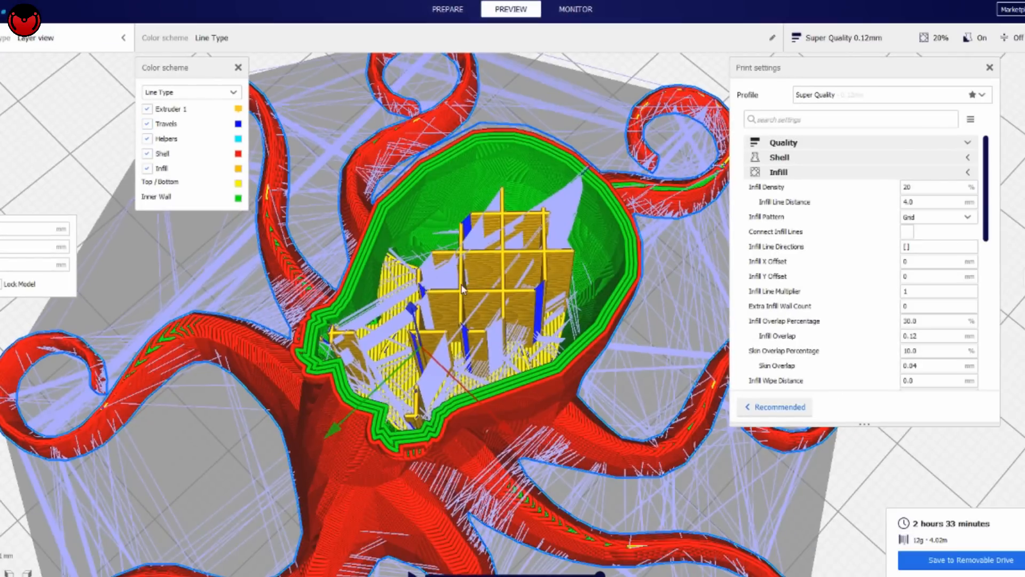
scroll(462, 288, down, 5)
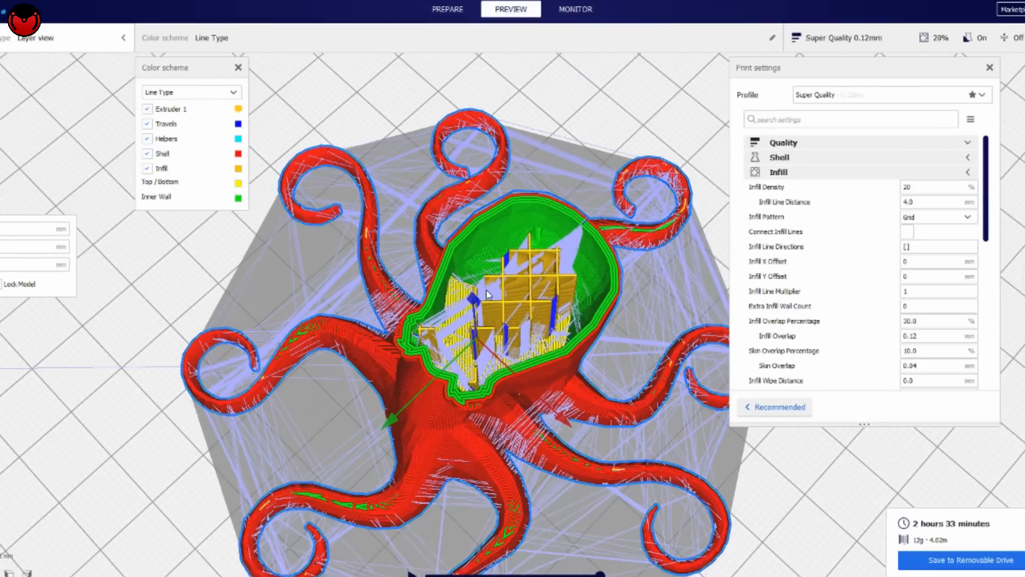
scroll(489, 292, down, 2)
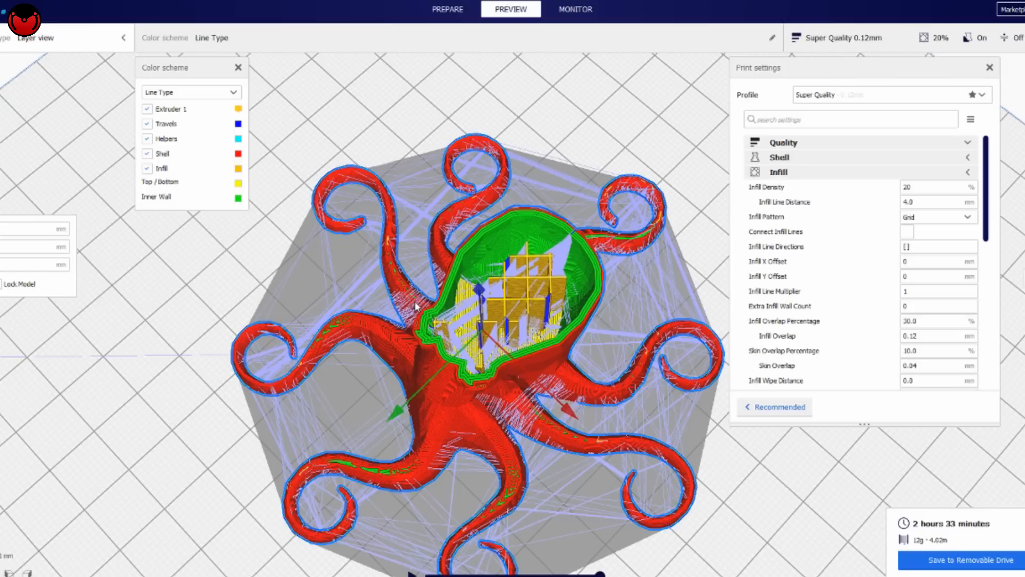
right_drag(527, 393, 496, 446)
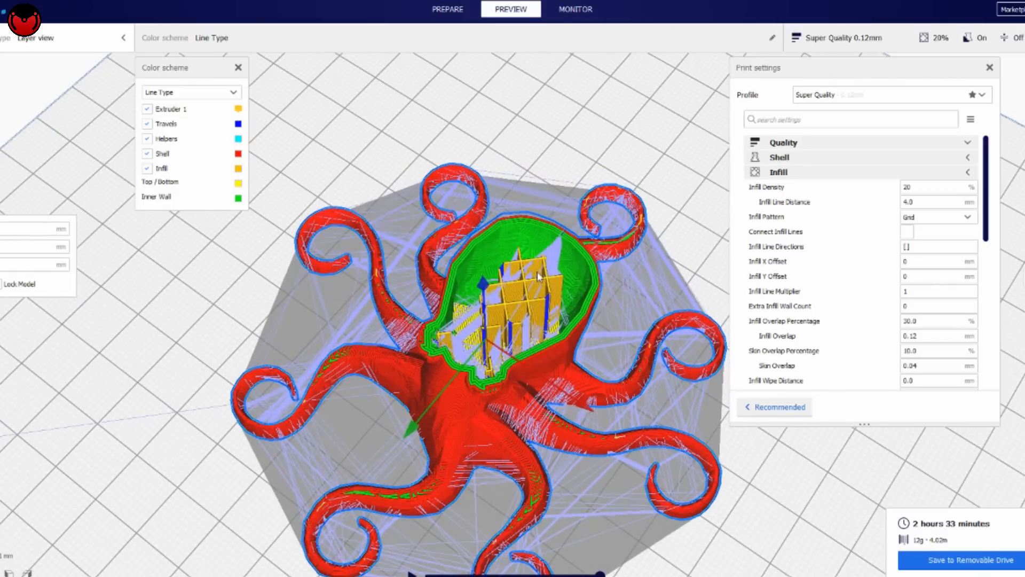
right_drag(508, 411, 424, 331)
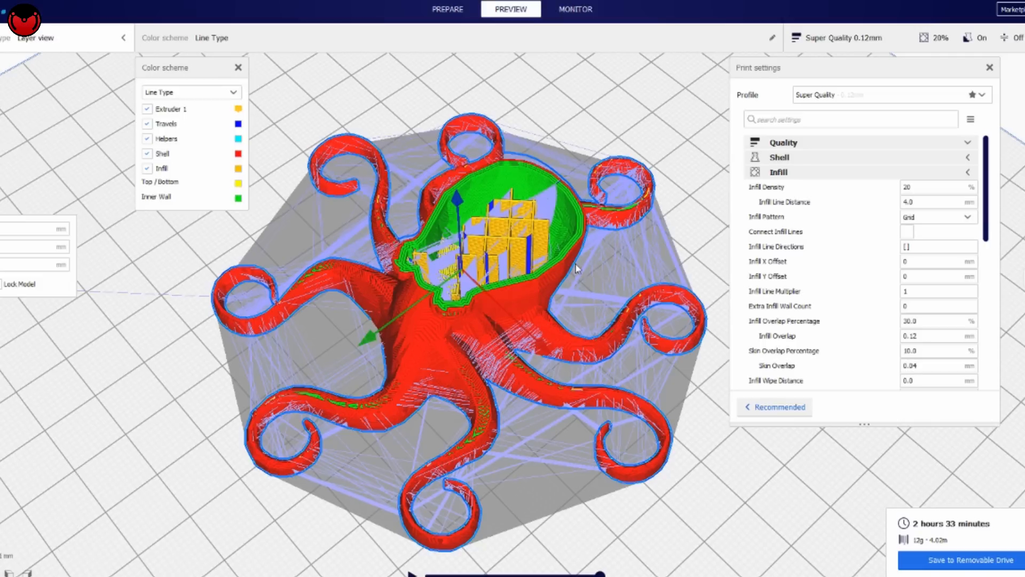
- Collapse the Infill category, search the settings for "combing", set Combing Mode to All and slice the model
click(967, 172)
click(791, 119)
text(combing)
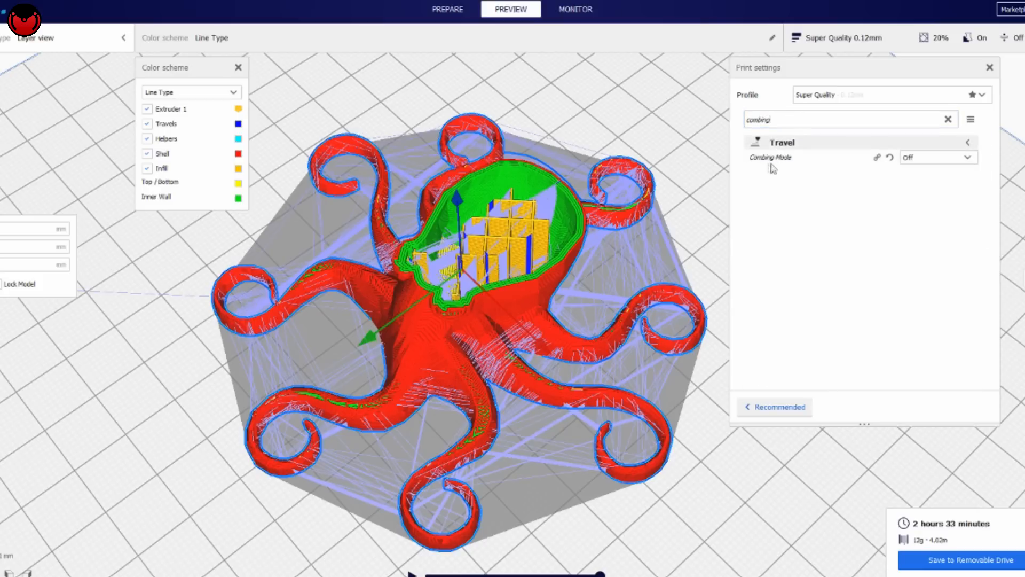
click(969, 158)
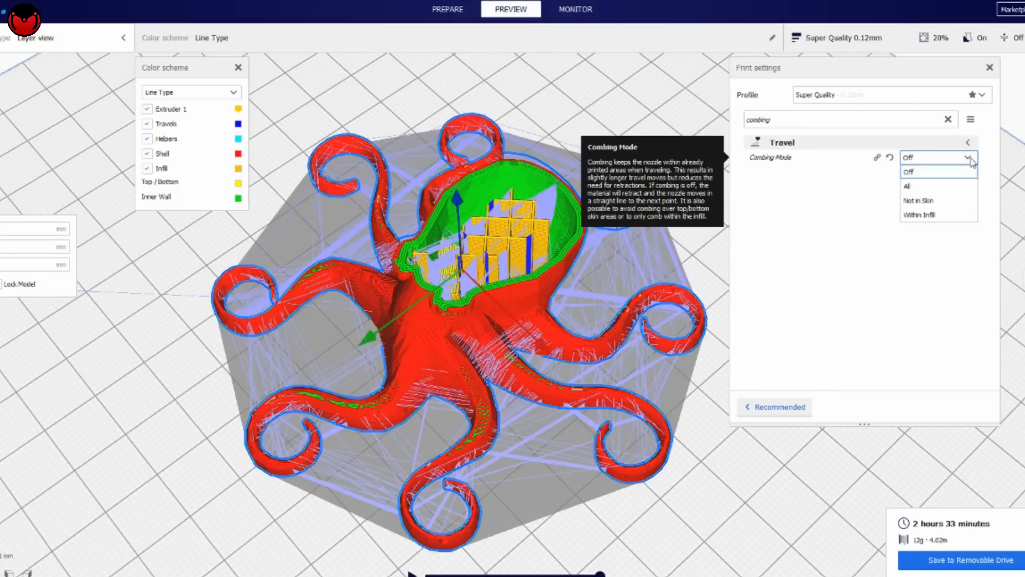
click(909, 187)
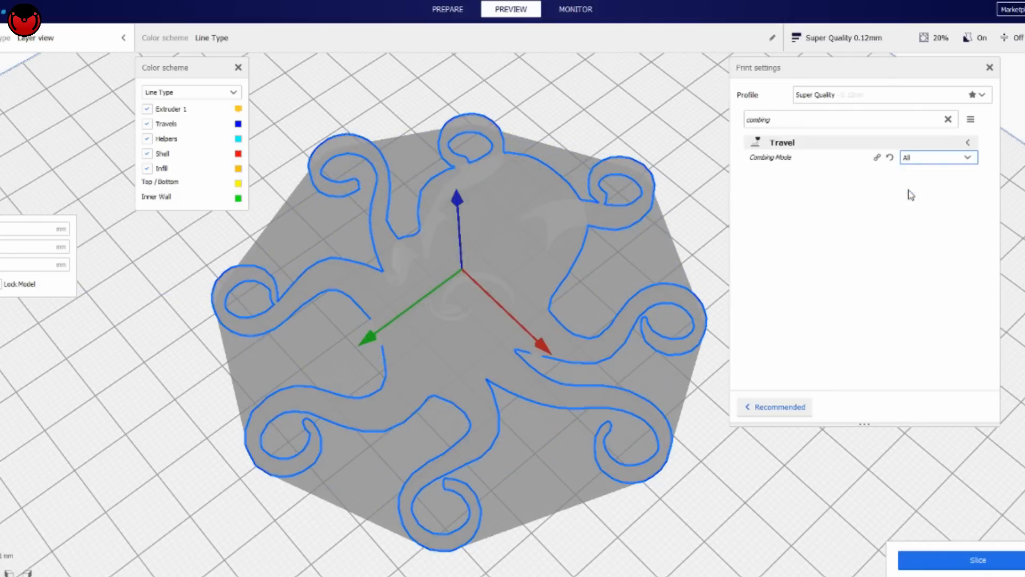
click(975, 561)
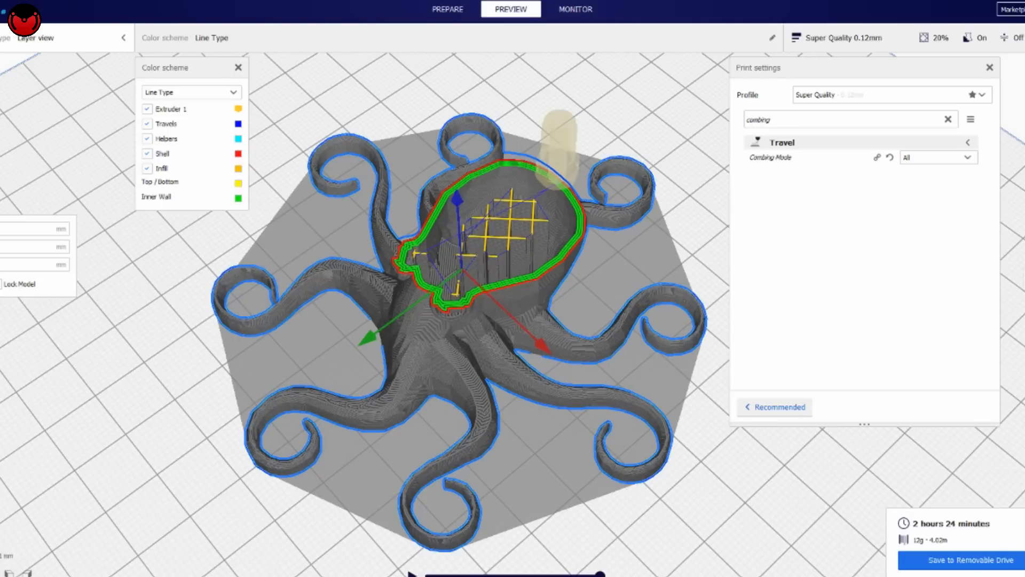
- Lower the visible layers into the octopus's body and examine the travel moves inside it and around the tentacles
drag(1024, 276, 1024, 334)
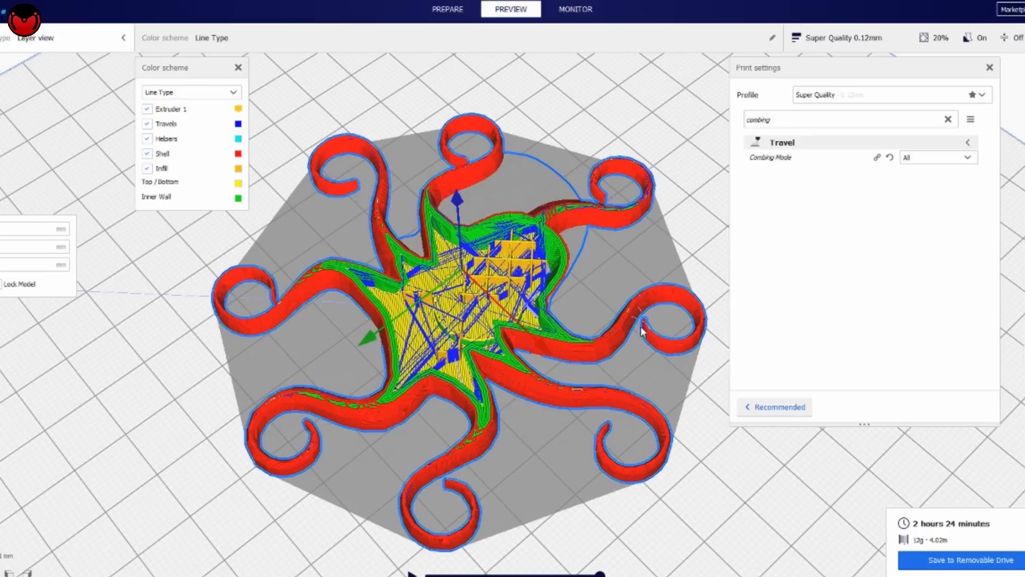
right_drag(641, 320, 456, 454)
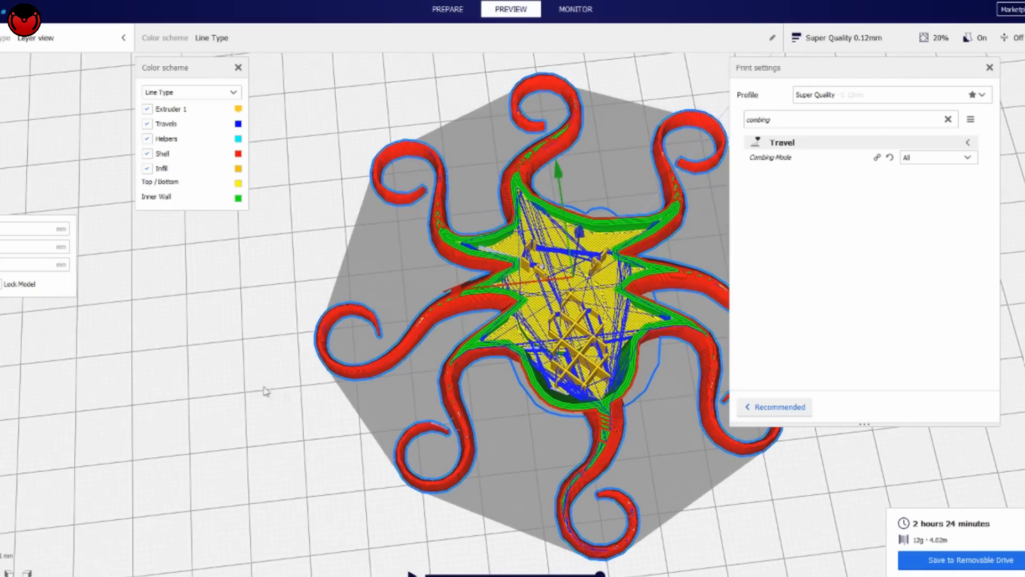
scroll(457, 454, up, 5)
middle_drag(457, 454, 471, 371)
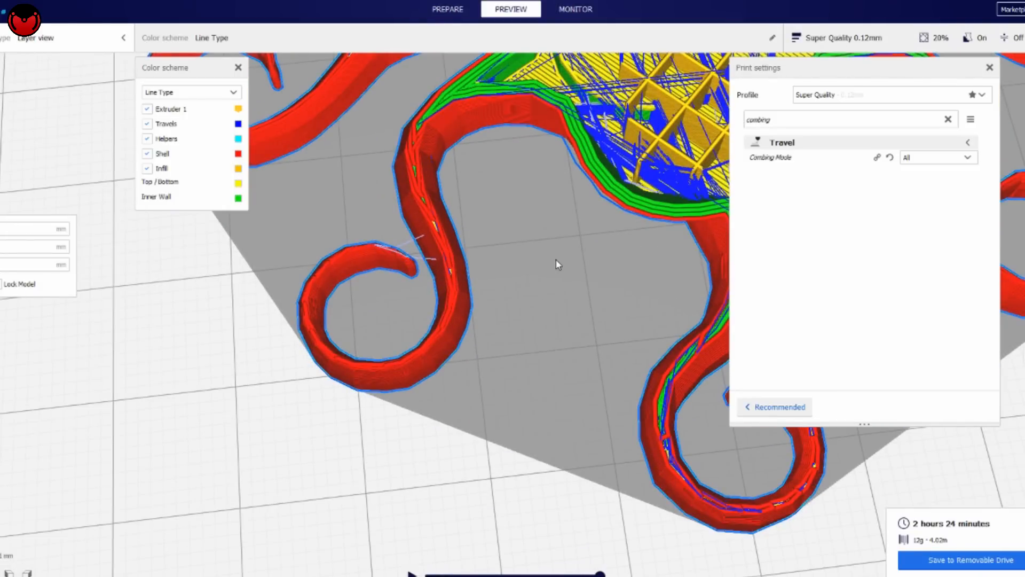
scroll(557, 264, down, 5)
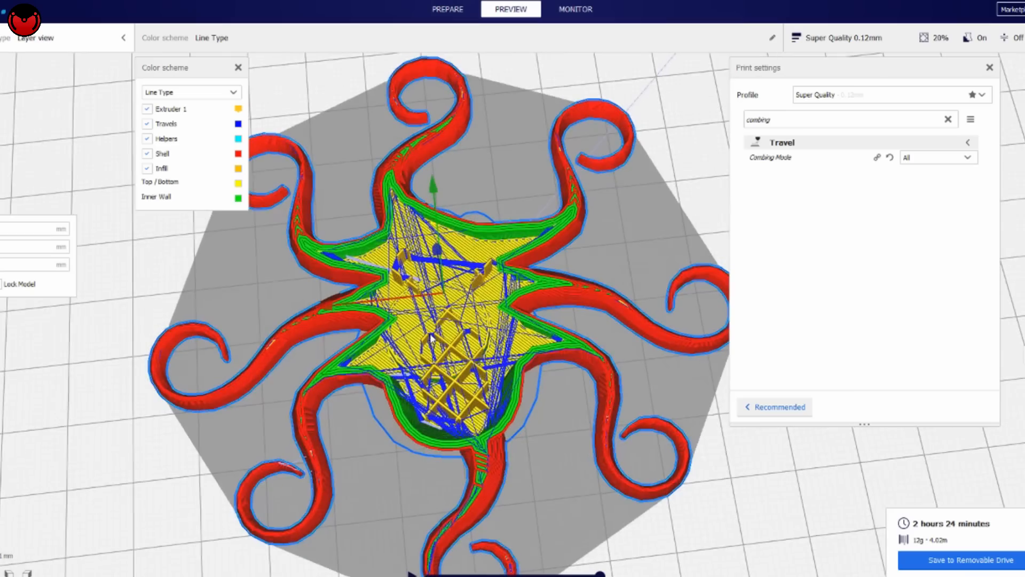
right_drag(463, 287, 619, 260)
right_drag(484, 425, 582, 443)
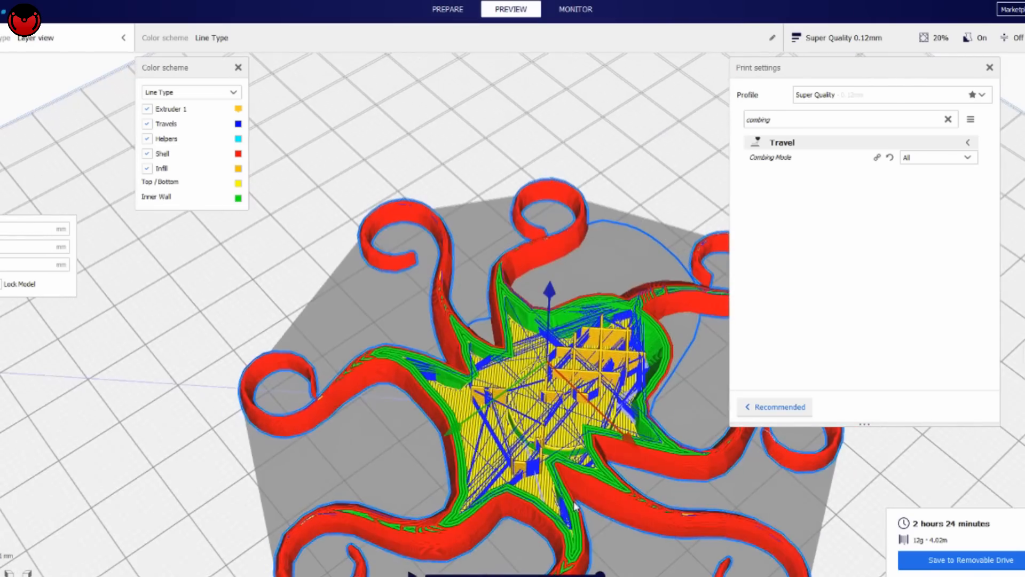
middle_drag(582, 440, 500, 378)
scroll(500, 379, up, 1)
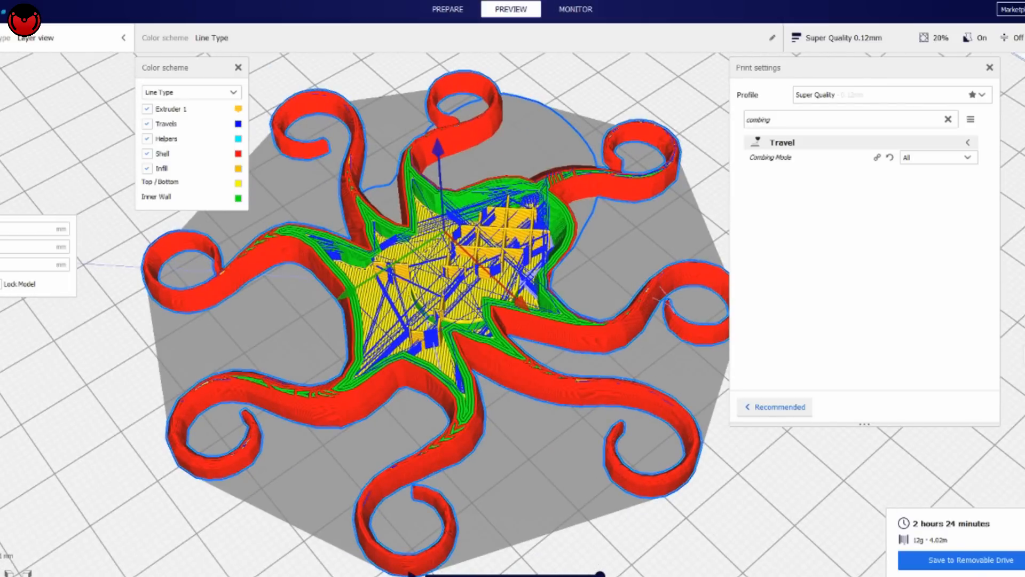
- Raise the visible layers to the upper head and step upward layer by layer to examine the travel moves
drag(1024, 355, 1024, 238)
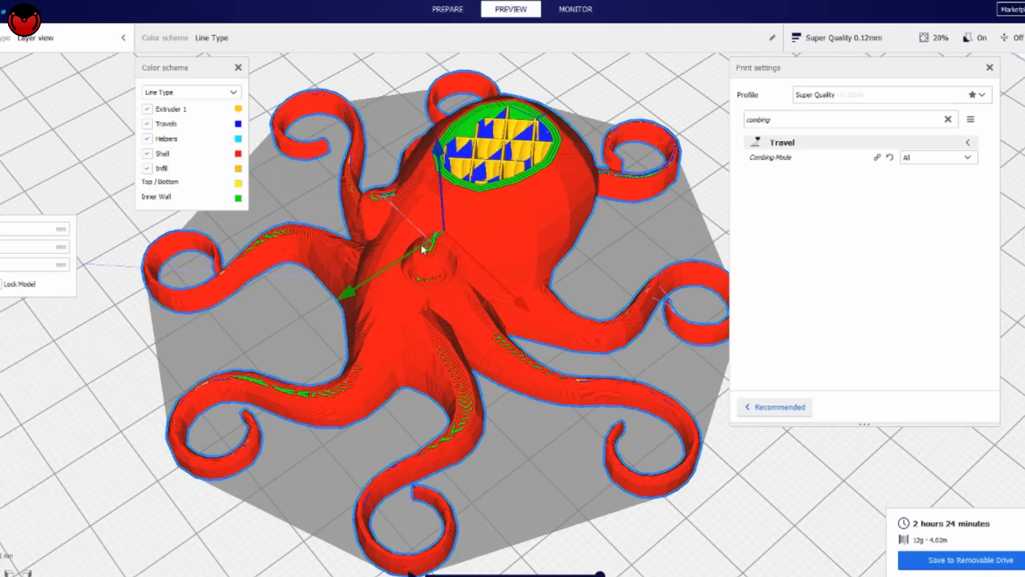
scroll(423, 278, up, 2)
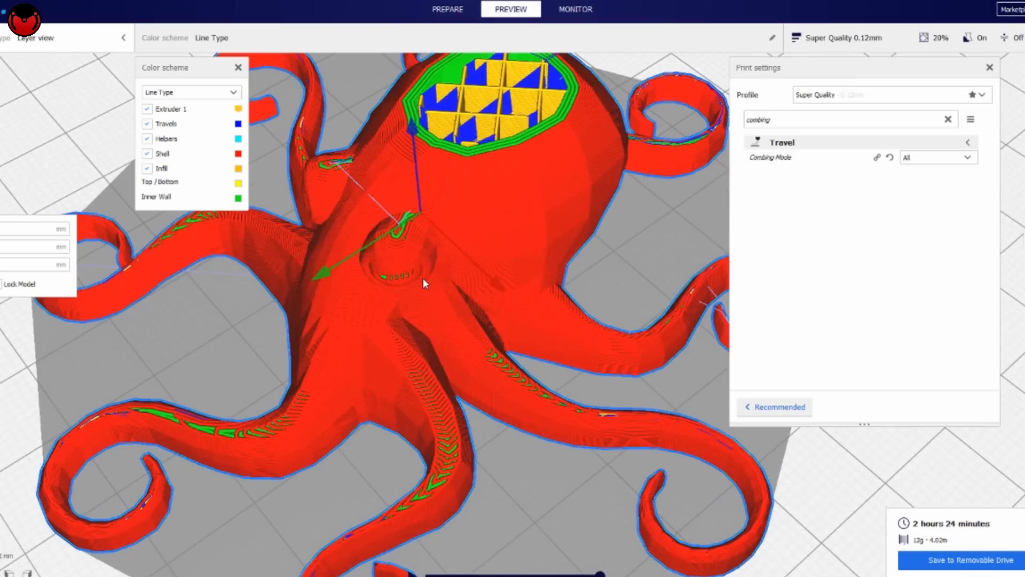
scroll(423, 278, down, 4)
right_drag(423, 278, 502, 315)
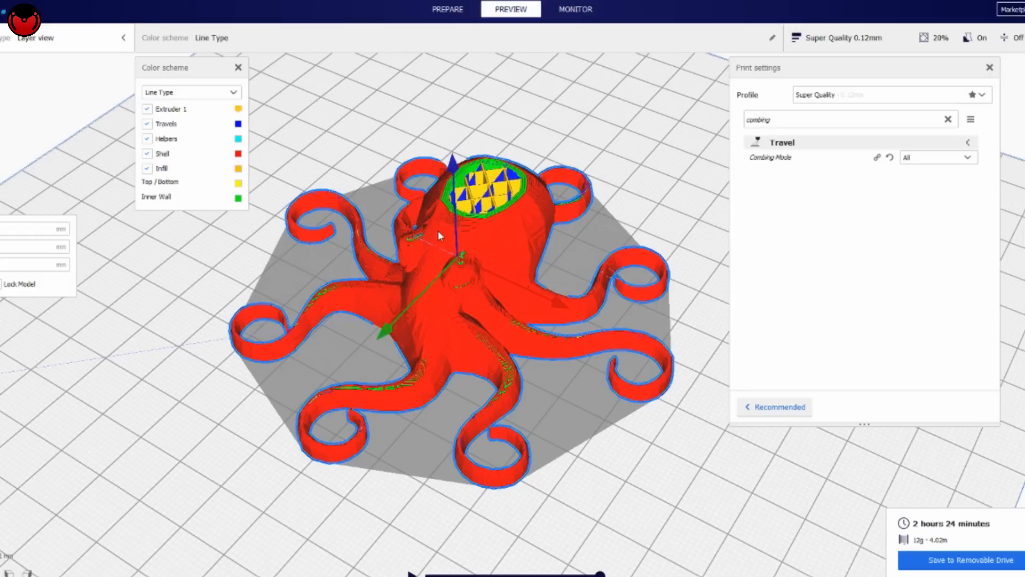
key(Up)
key(Up)
key(Up)
key(Up)
key(Up)
key(Up)
key(Up)
key(Up)
key(Up)
key(Up)
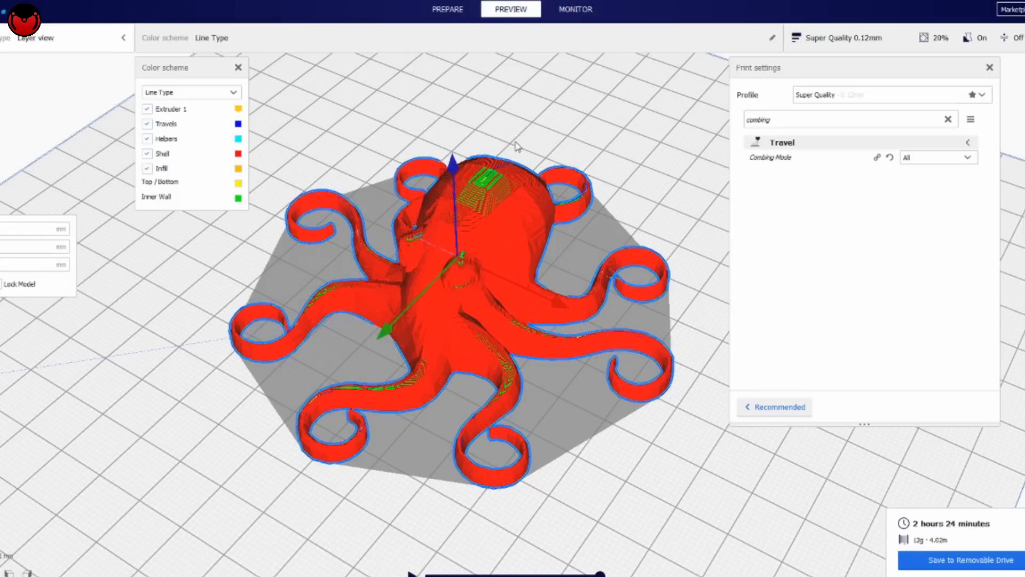